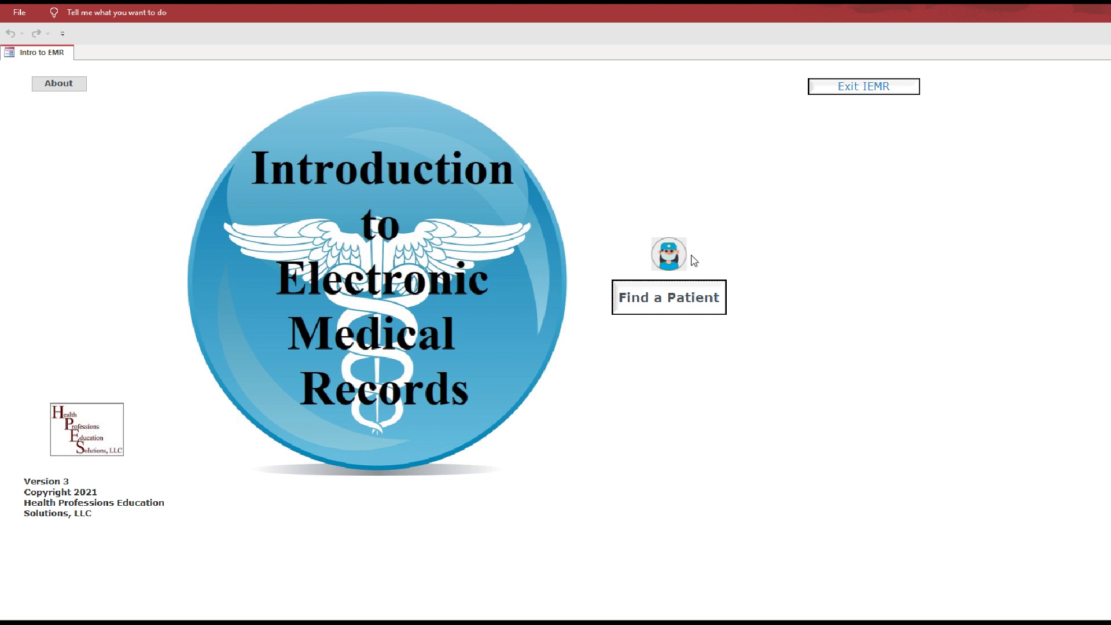
Step: Open the Patient-Client Look-up list and go to the second patient's post-op pneumonia record
{"action": "left_click", "coordinate": [672, 302]}
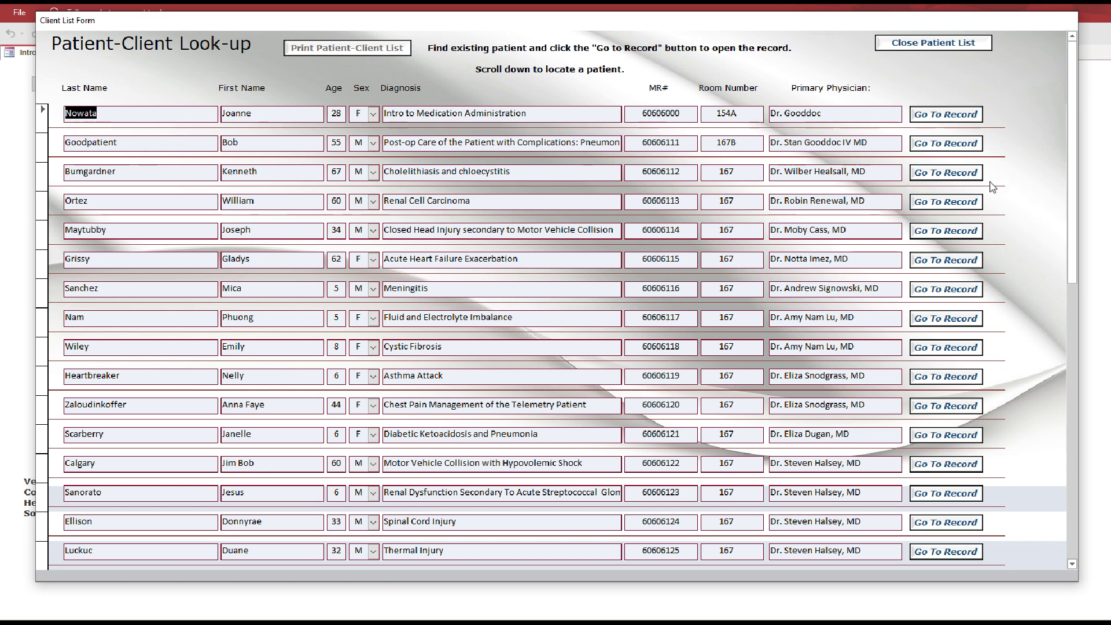
{"action": "scroll", "coordinate": [999, 186], "scroll_direction": "down", "scroll_amount": 5}
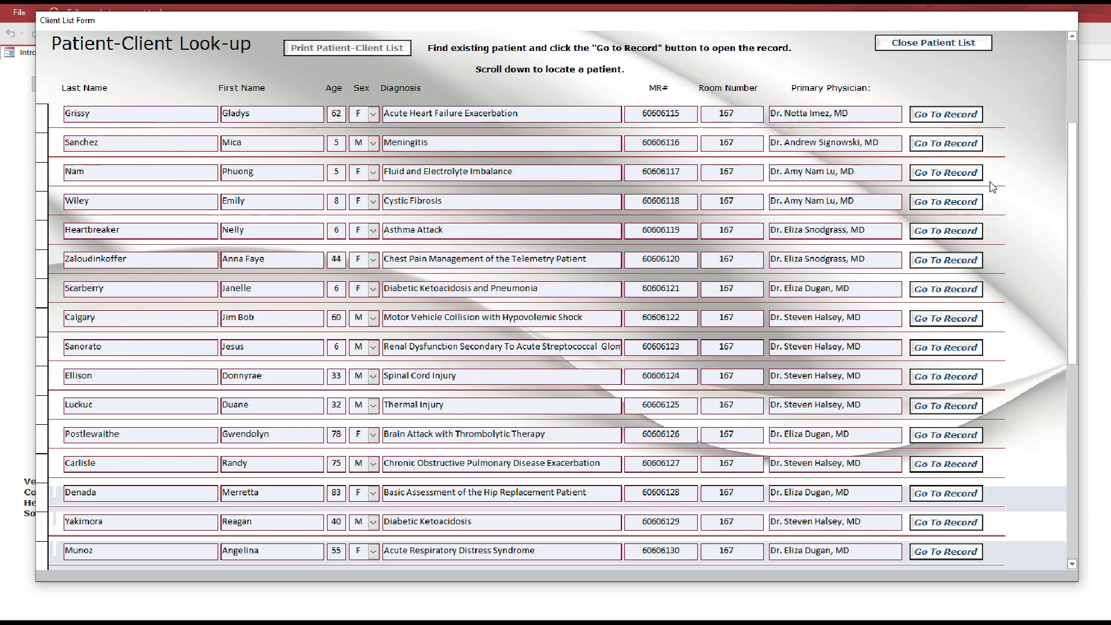
{"action": "scroll", "coordinate": [993, 186], "scroll_direction": "up", "scroll_amount": 5}
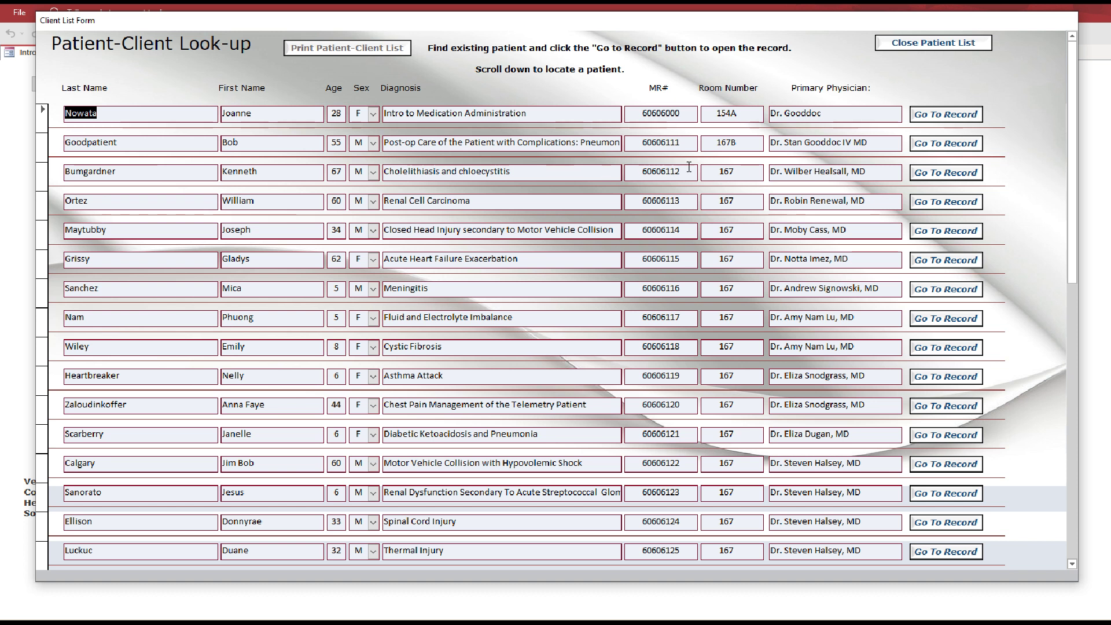
{"action": "left_click", "coordinate": [942, 146]}
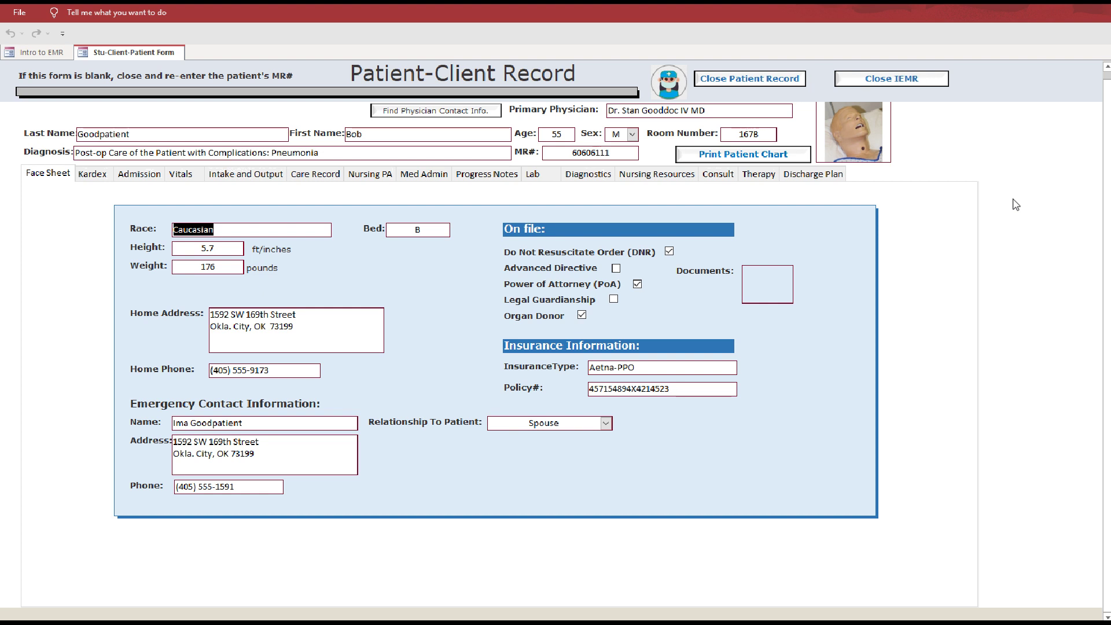
Step: Switch the patient record from the Face Sheet to its Kardex section
{"action": "left_click", "coordinate": [96, 177]}
Step: Browse the Admission, Vitals, Intake and Output, Care Record and Nursing PA sections, then start a head-to-toe assessment
{"action": "left_click", "coordinate": [139, 174]}
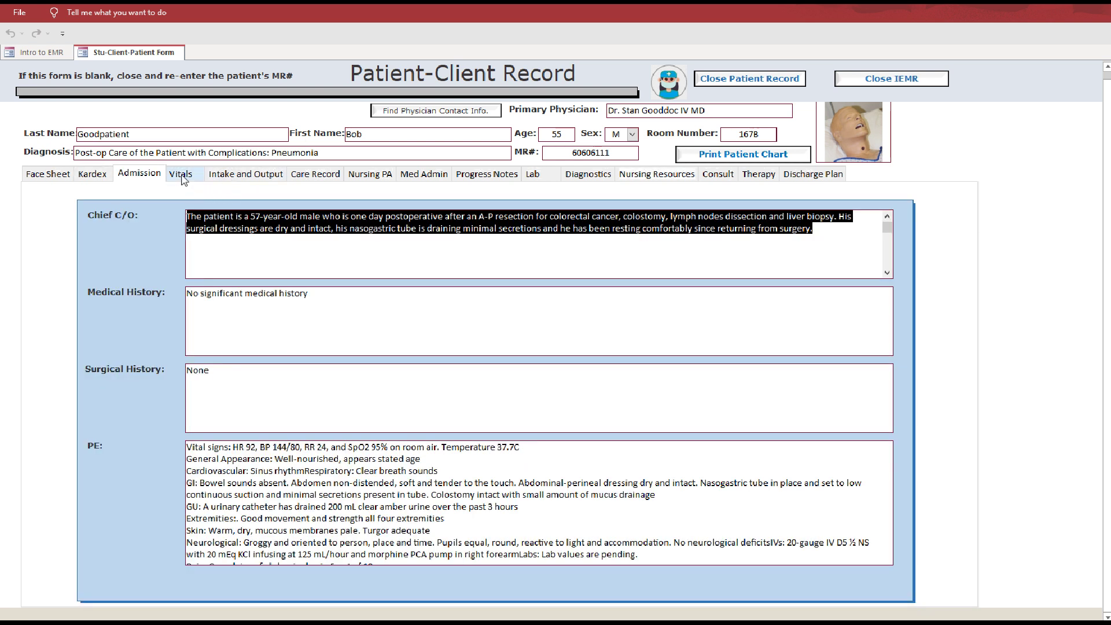
{"action": "left_click", "coordinate": [181, 177]}
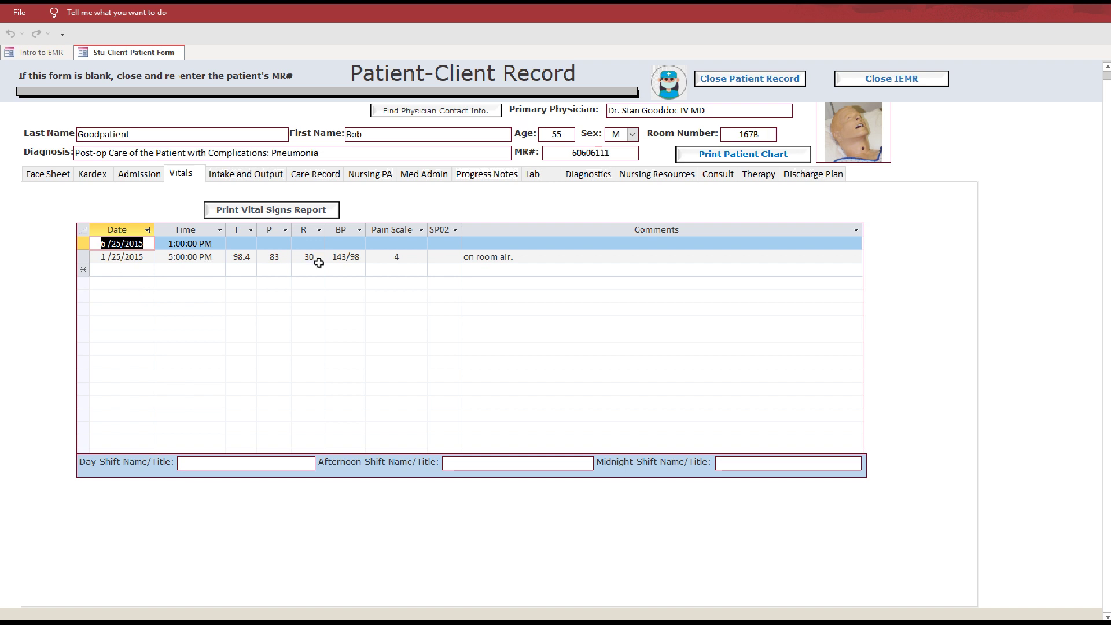
{"action": "left_click", "coordinate": [257, 181]}
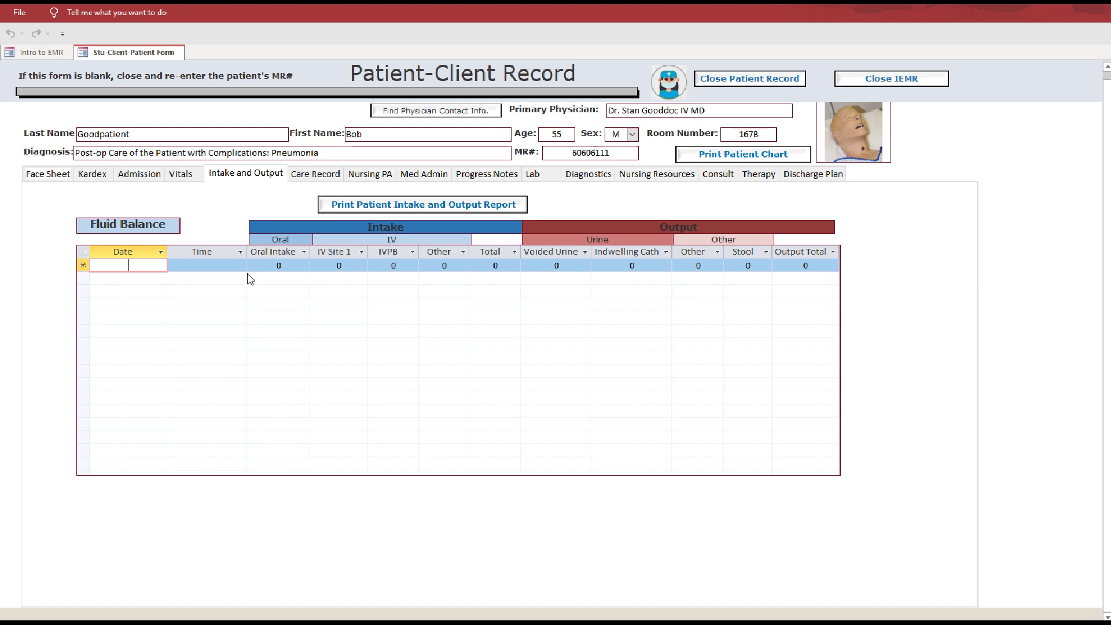
{"action": "left_click", "coordinate": [328, 180]}
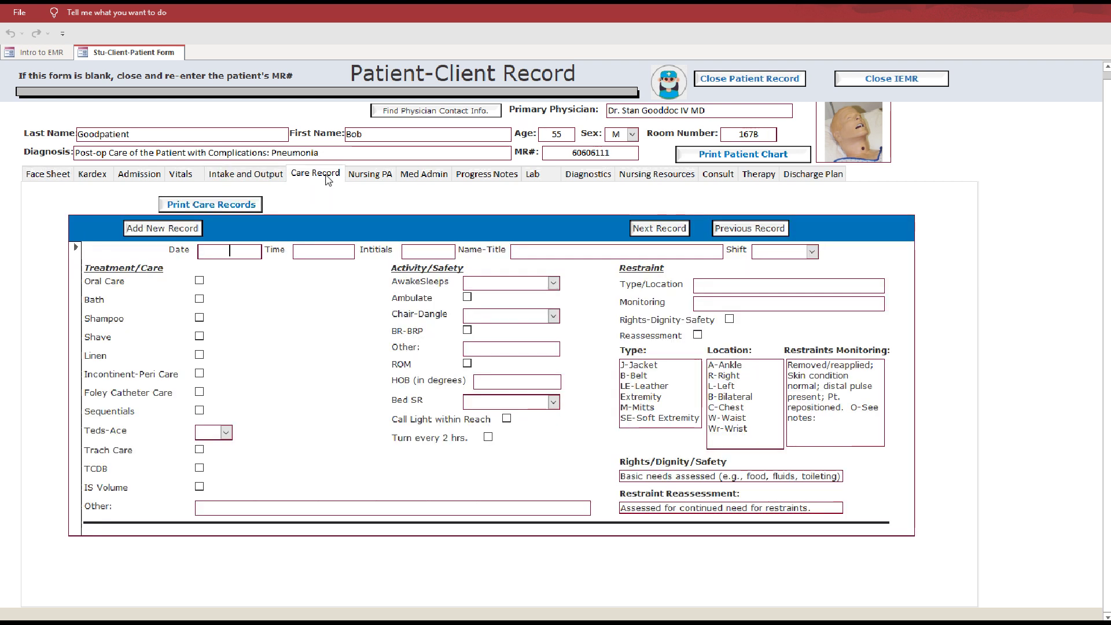
{"action": "left_click", "coordinate": [374, 178]}
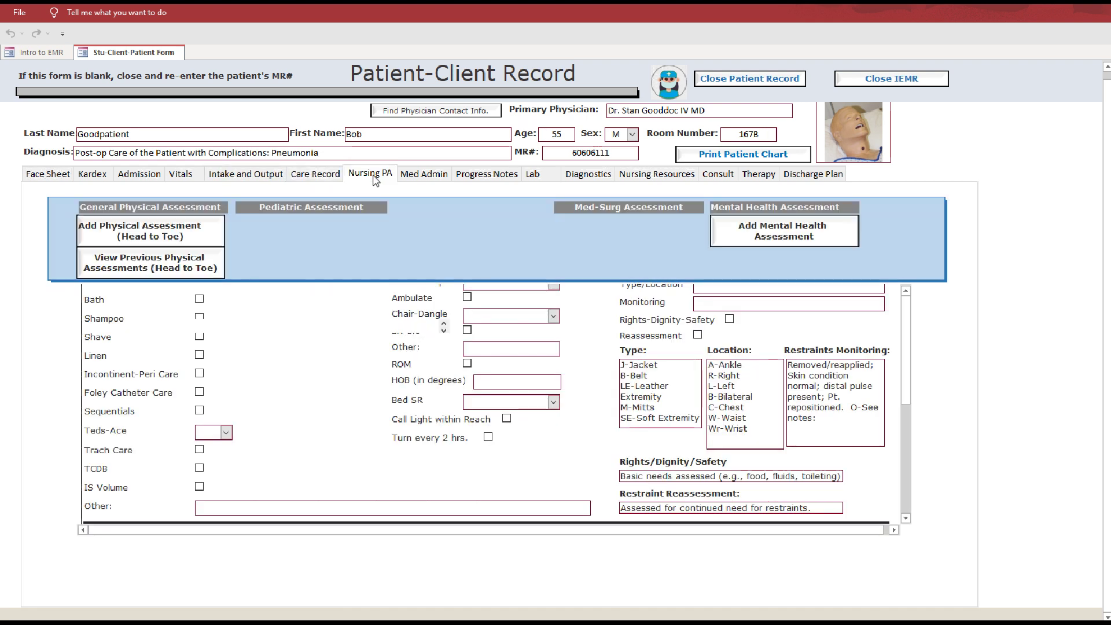
{"action": "left_click", "coordinate": [161, 239]}
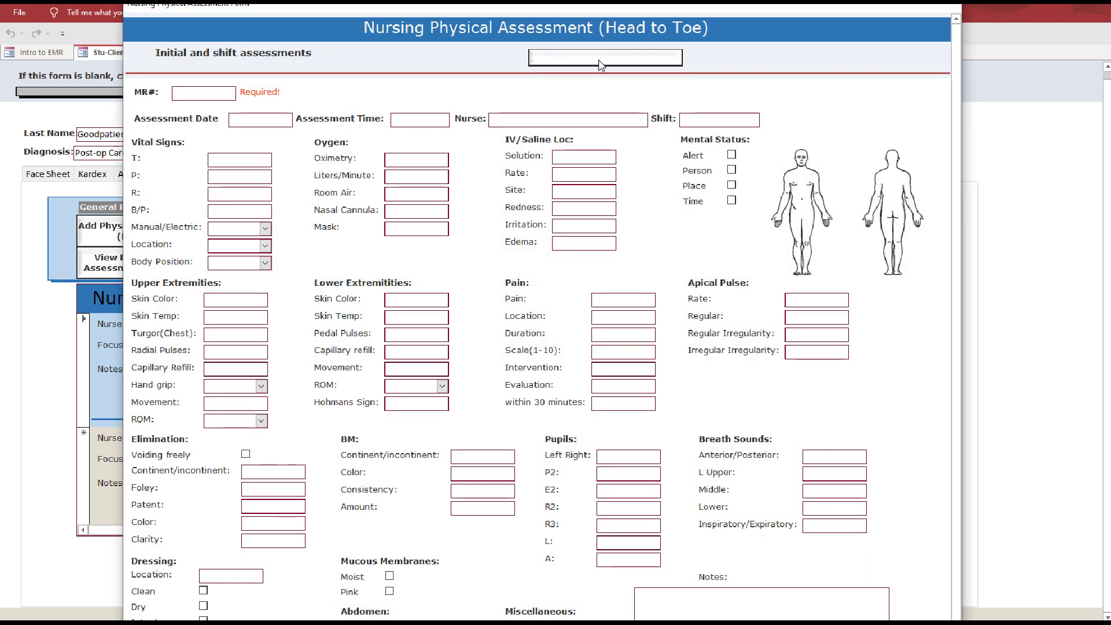
{"action": "left_click", "coordinate": [600, 60]}
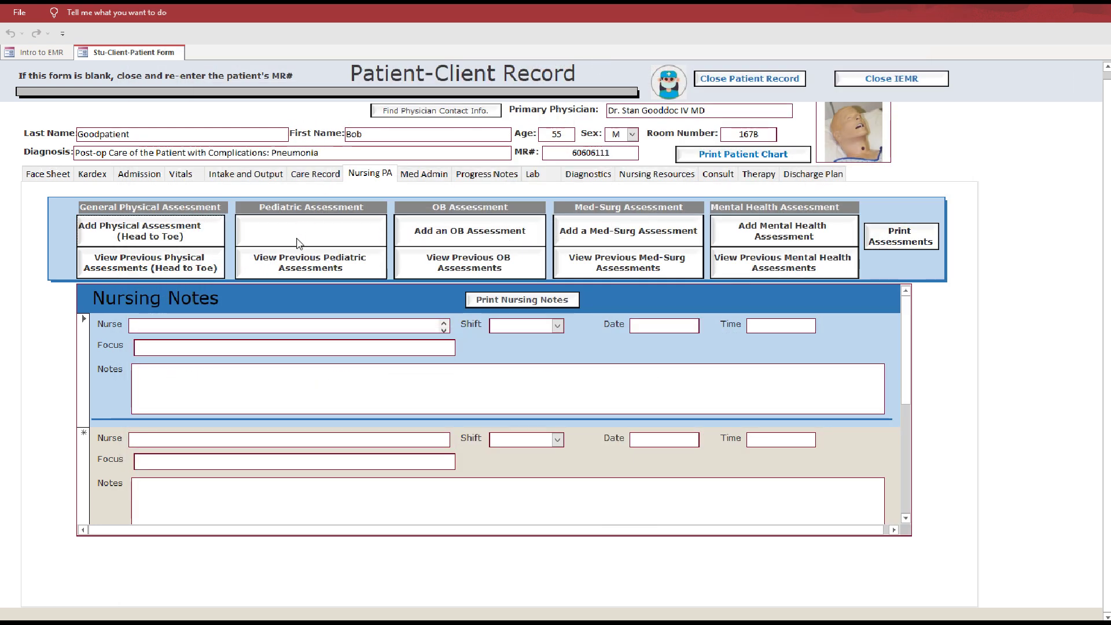
{"action": "left_click", "coordinate": [299, 243]}
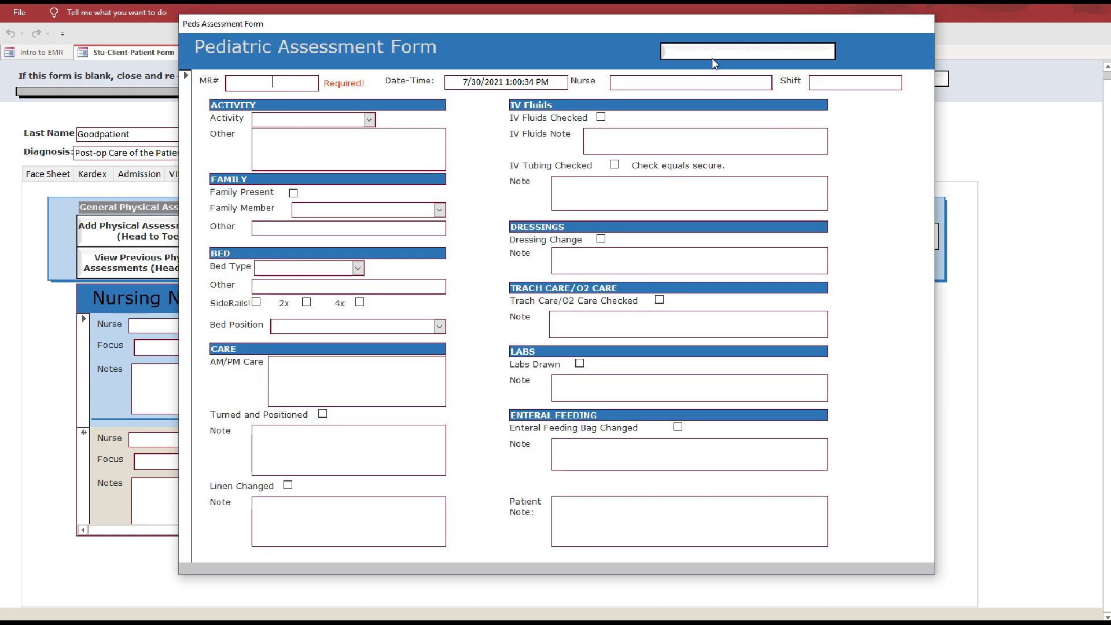
{"action": "left_click", "coordinate": [716, 54]}
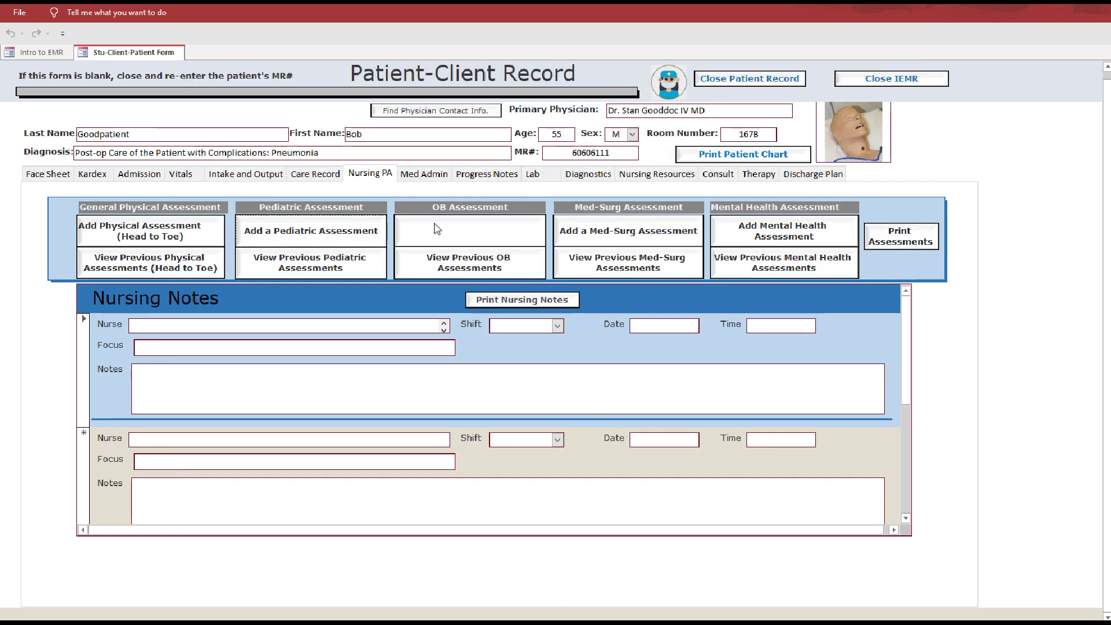
{"action": "left_click", "coordinate": [437, 230]}
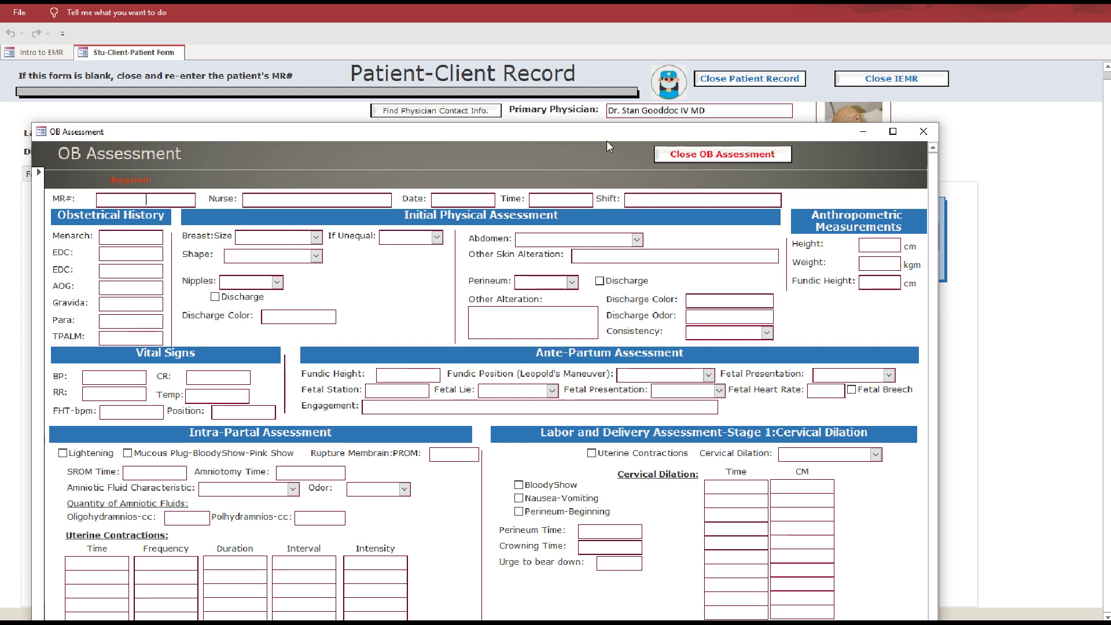
{"action": "left_click_drag", "start_coordinate": [558, 133], "coordinate": [583, 87]}
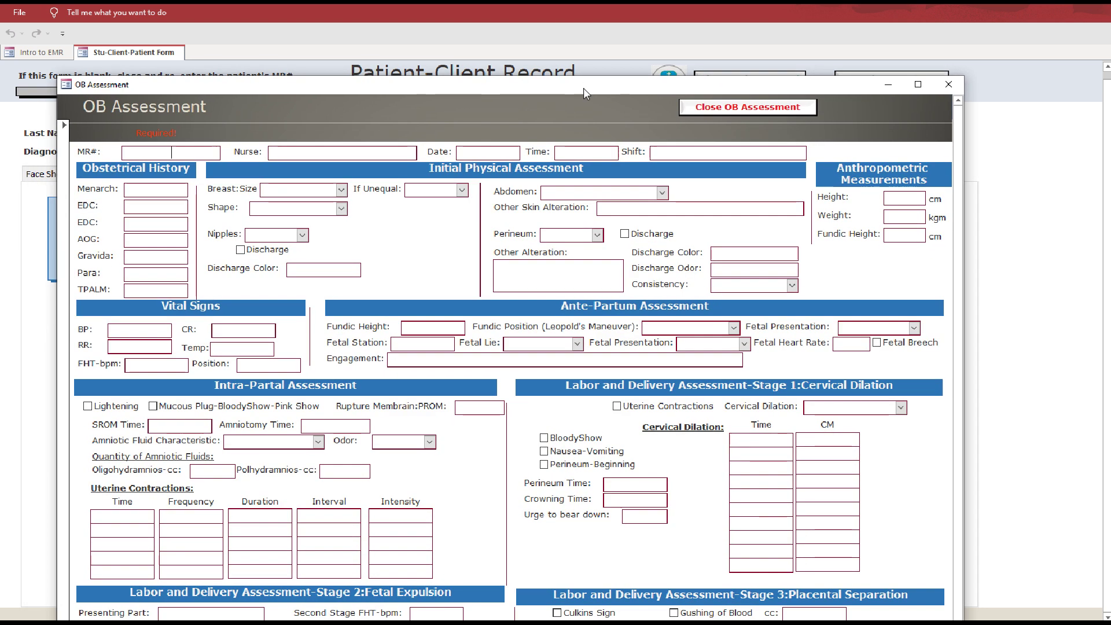
{"action": "left_click", "coordinate": [719, 110]}
{"action": "left_click", "coordinate": [610, 230]}
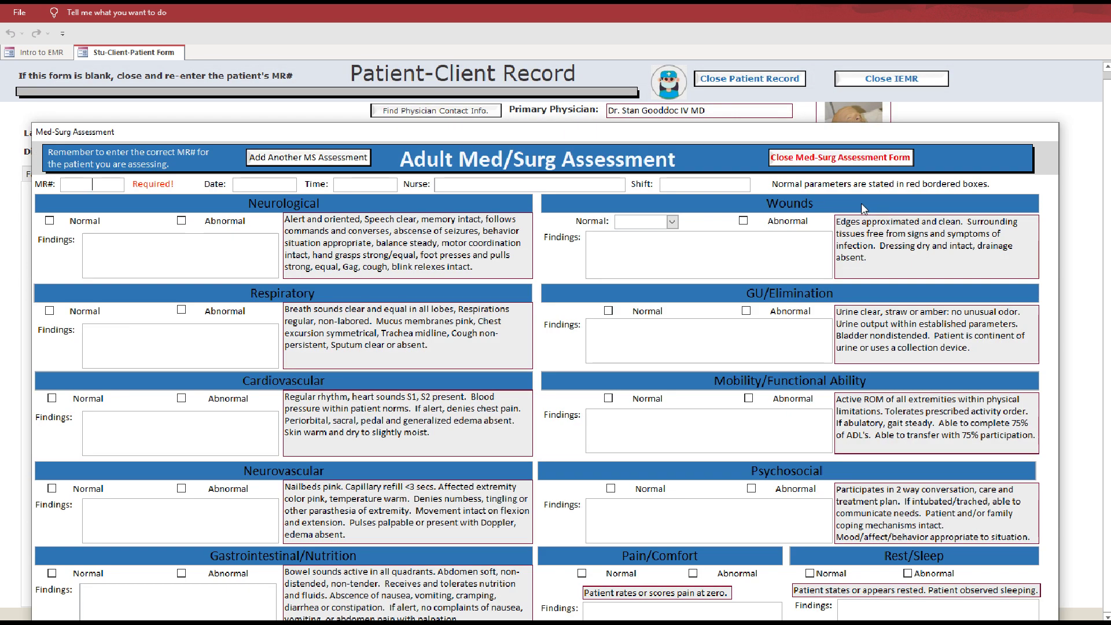
{"action": "left_click", "coordinate": [826, 160]}
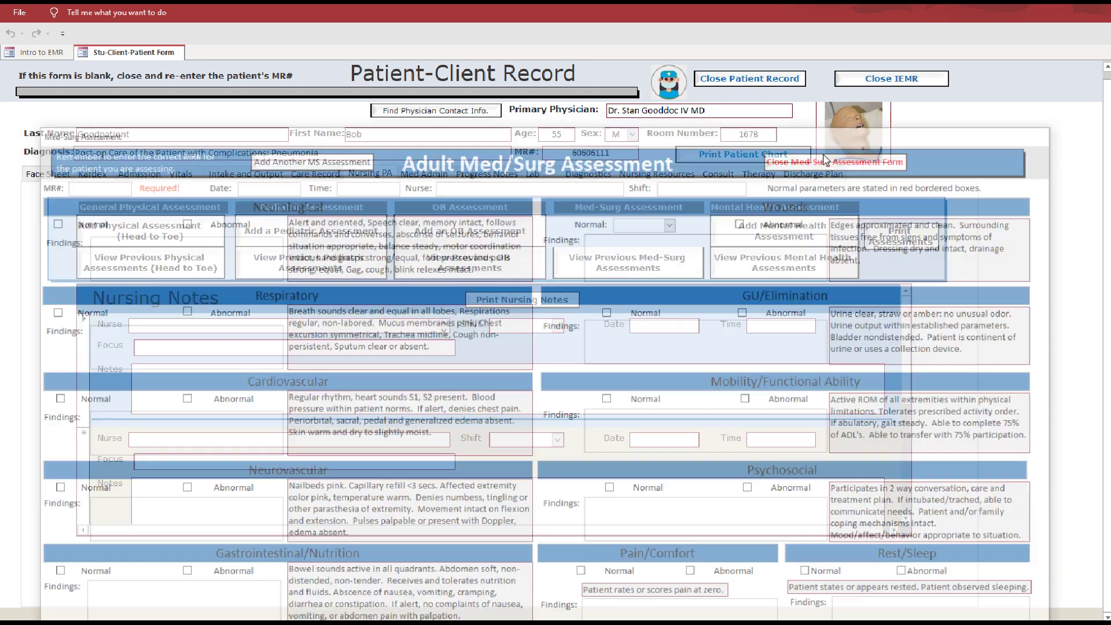
{"action": "left_click", "coordinate": [781, 235]}
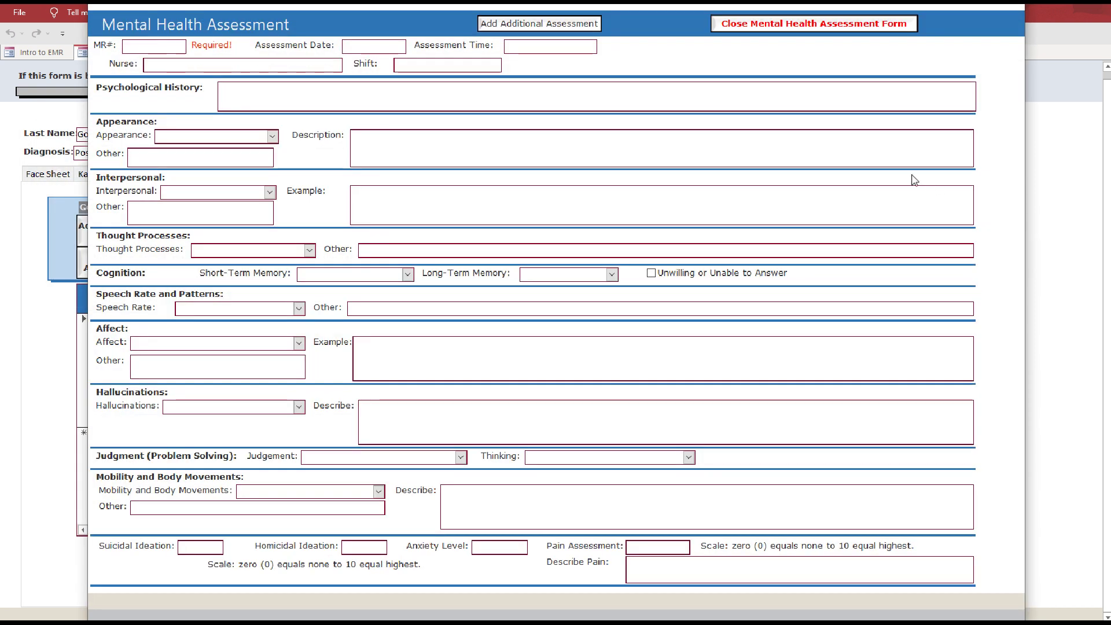
{"action": "left_click", "coordinate": [771, 28]}
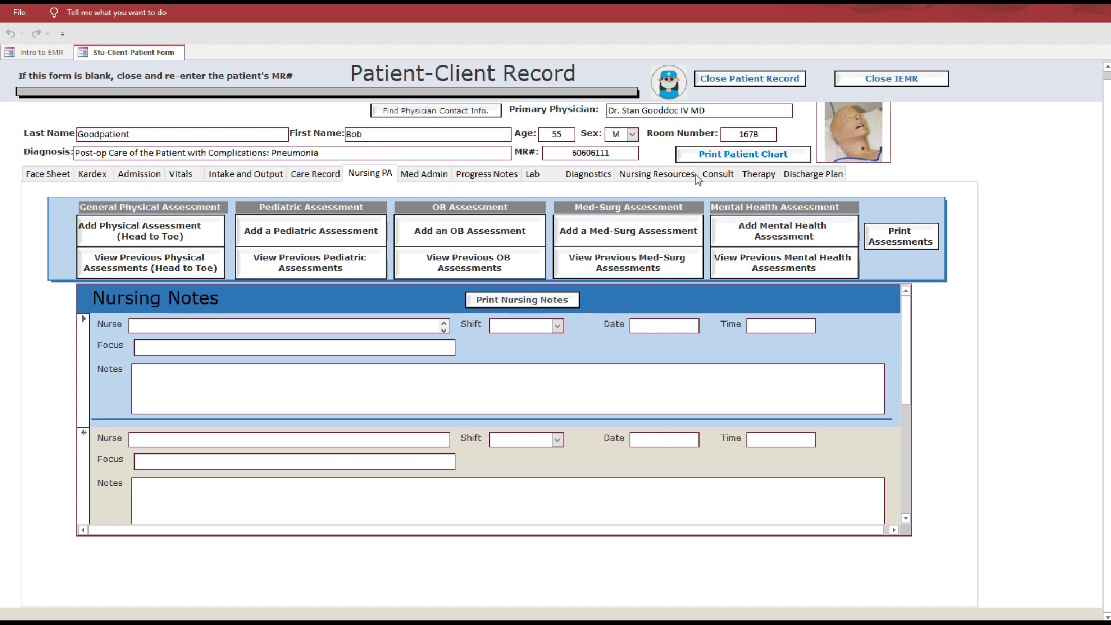
Step: View the patient's Med Admin section, then the Progress Notes section
{"action": "left_click", "coordinate": [422, 176]}
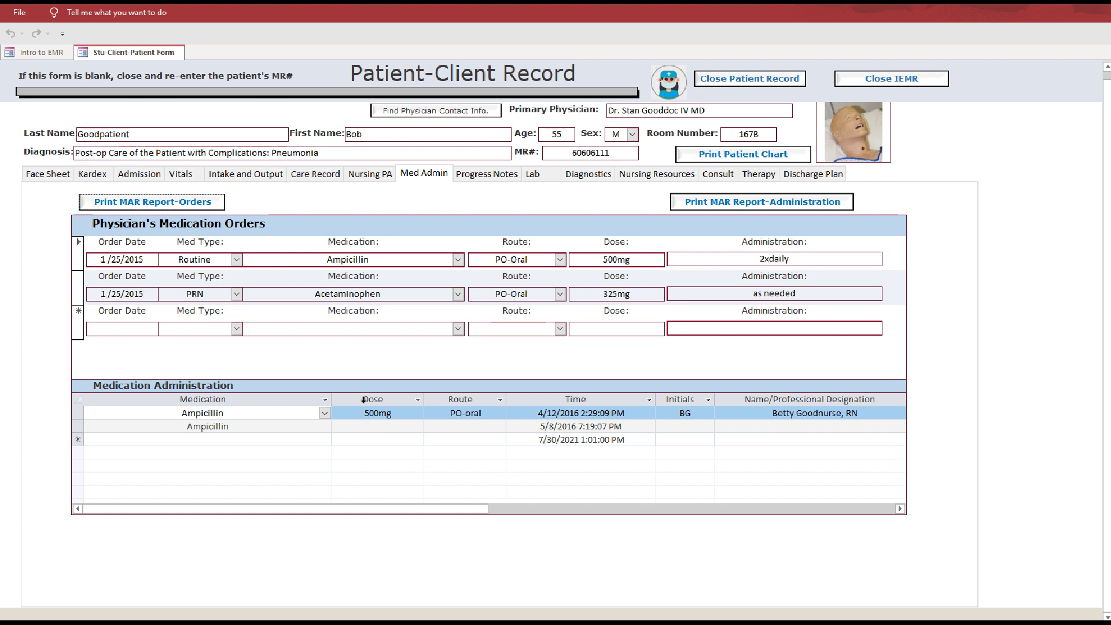
{"action": "left_click", "coordinate": [488, 177]}
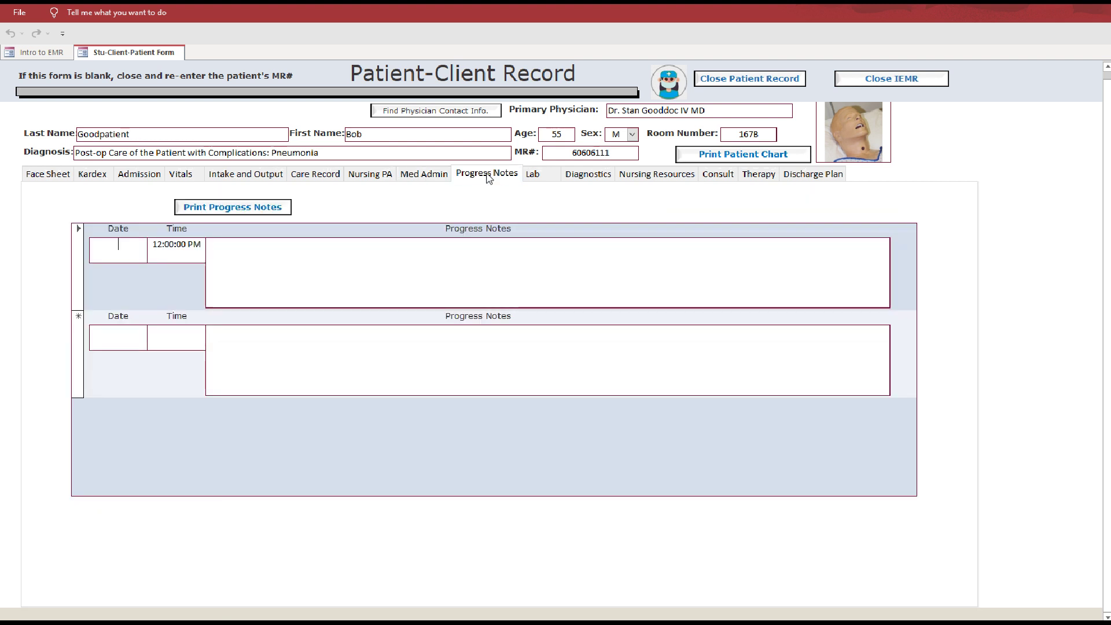
{"action": "left_click", "coordinate": [535, 177]}
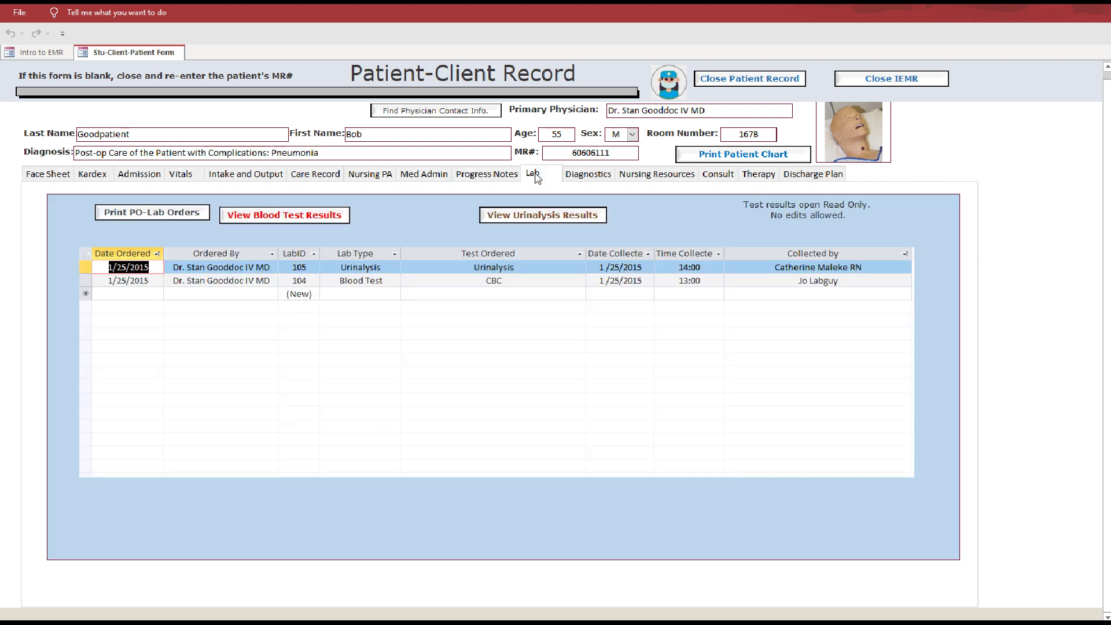
{"action": "left_click", "coordinate": [538, 219]}
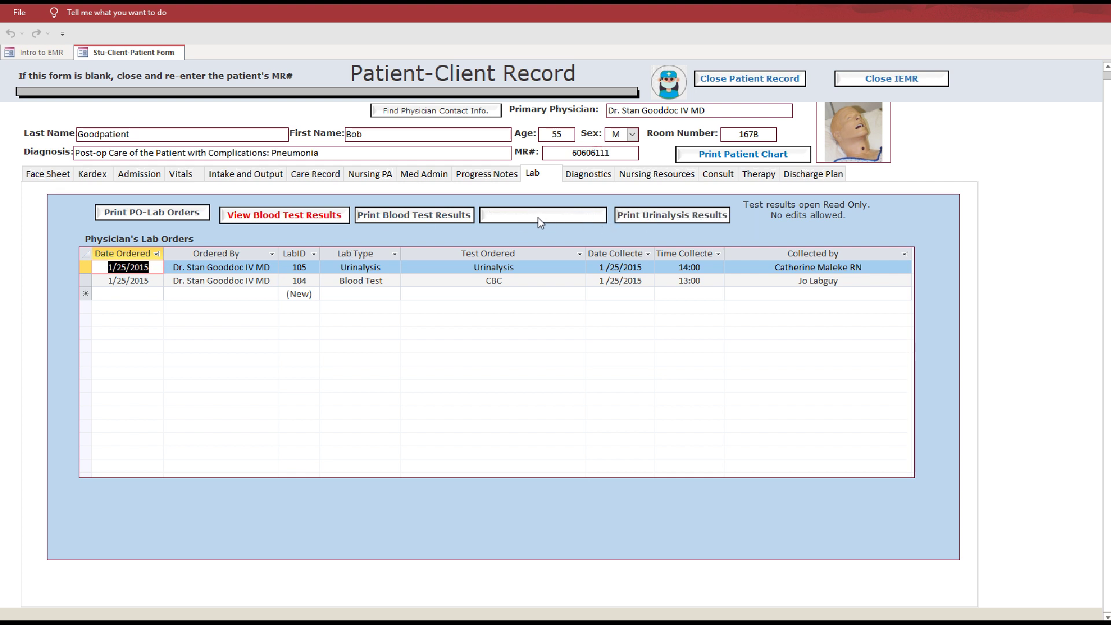
{"action": "type", "text": "1"}
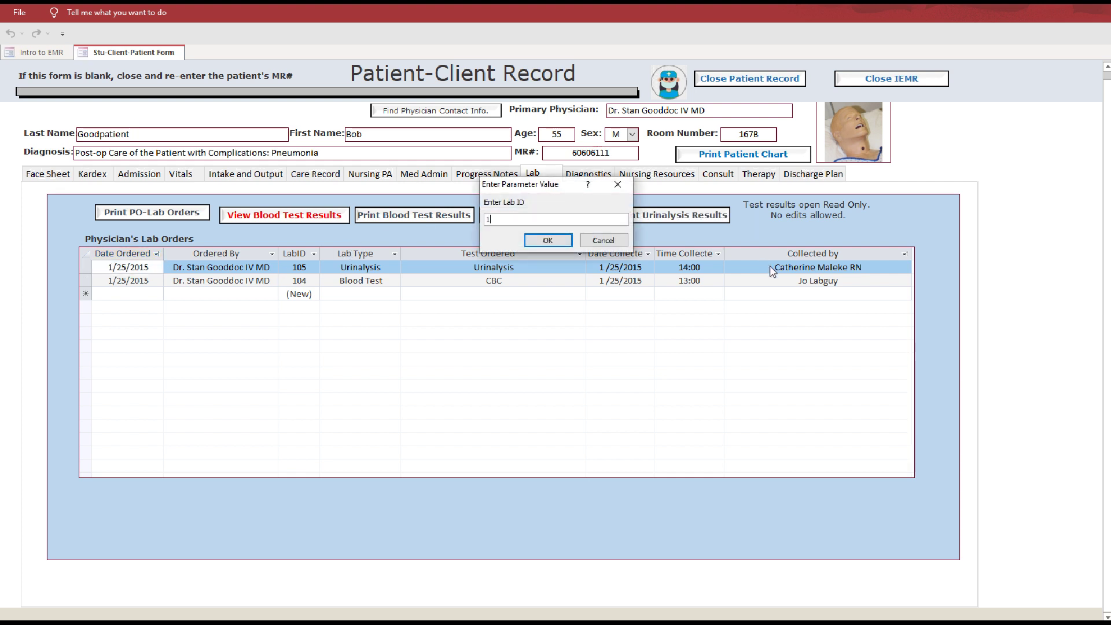
{"action": "type", "text": "05"}
{"action": "key", "text": "Return"}
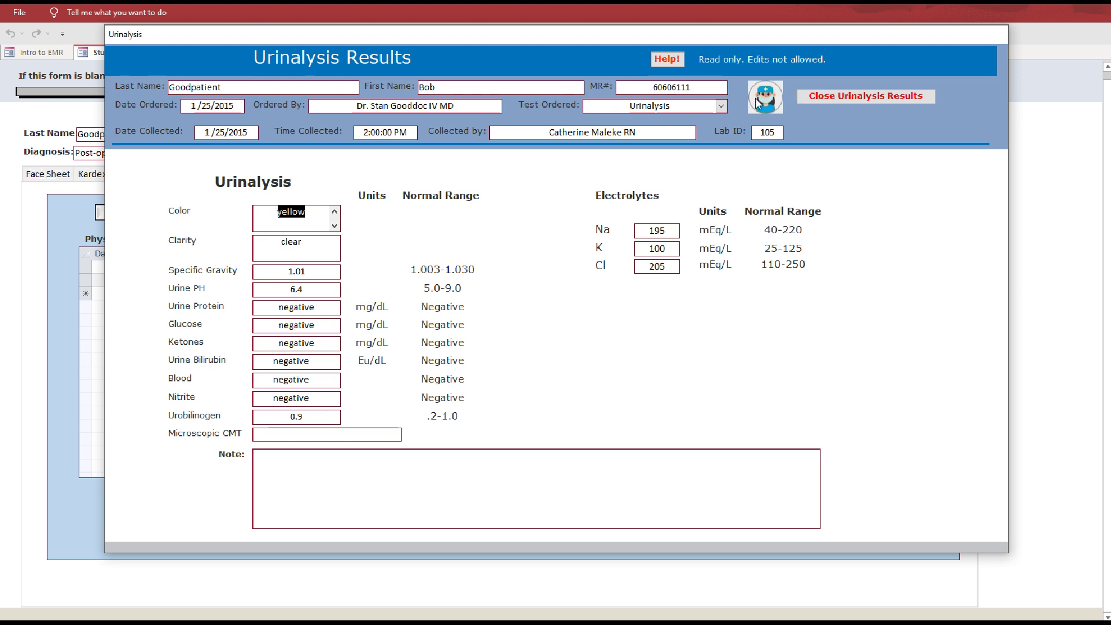
{"action": "left_click", "coordinate": [863, 96]}
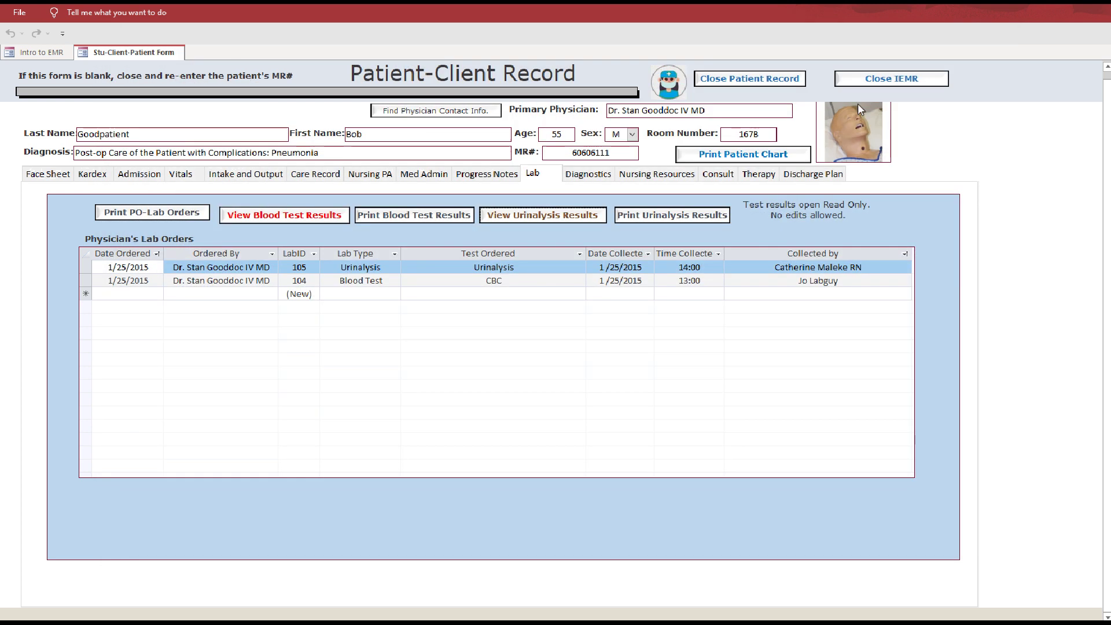
{"action": "left_click", "coordinate": [301, 221]}
{"action": "type", "text": "104"}
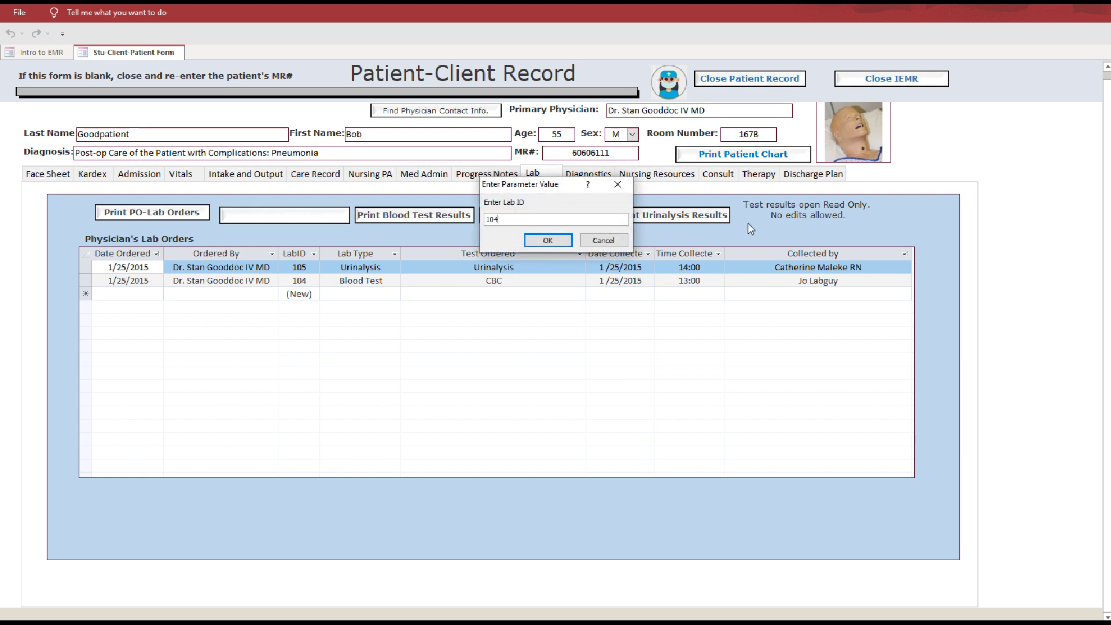
{"action": "key", "text": "Return"}
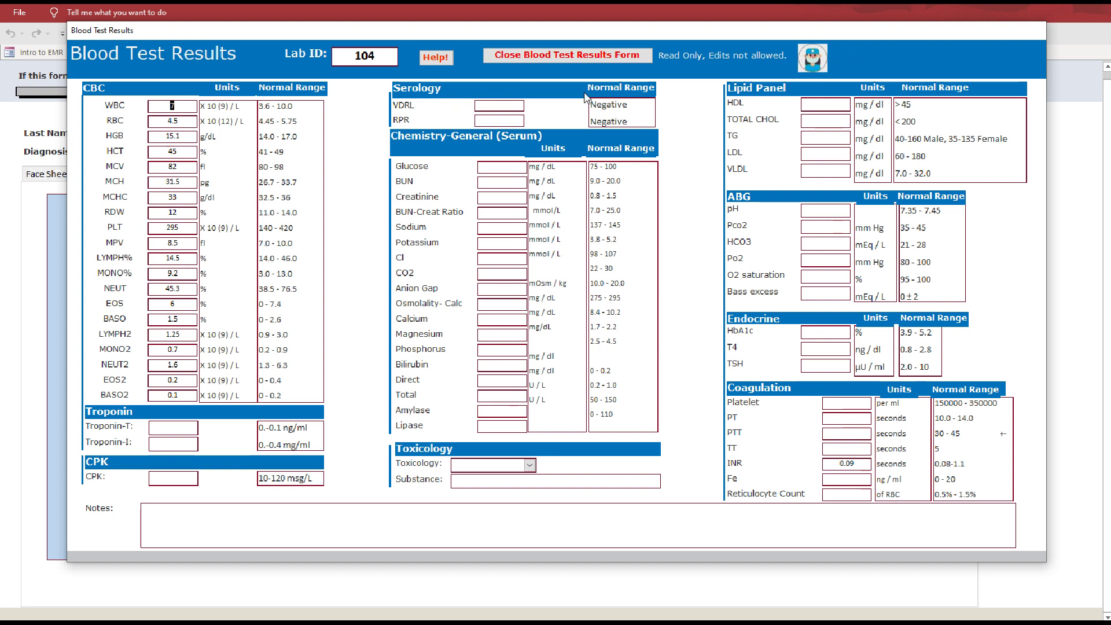
{"action": "left_click", "coordinate": [540, 53]}
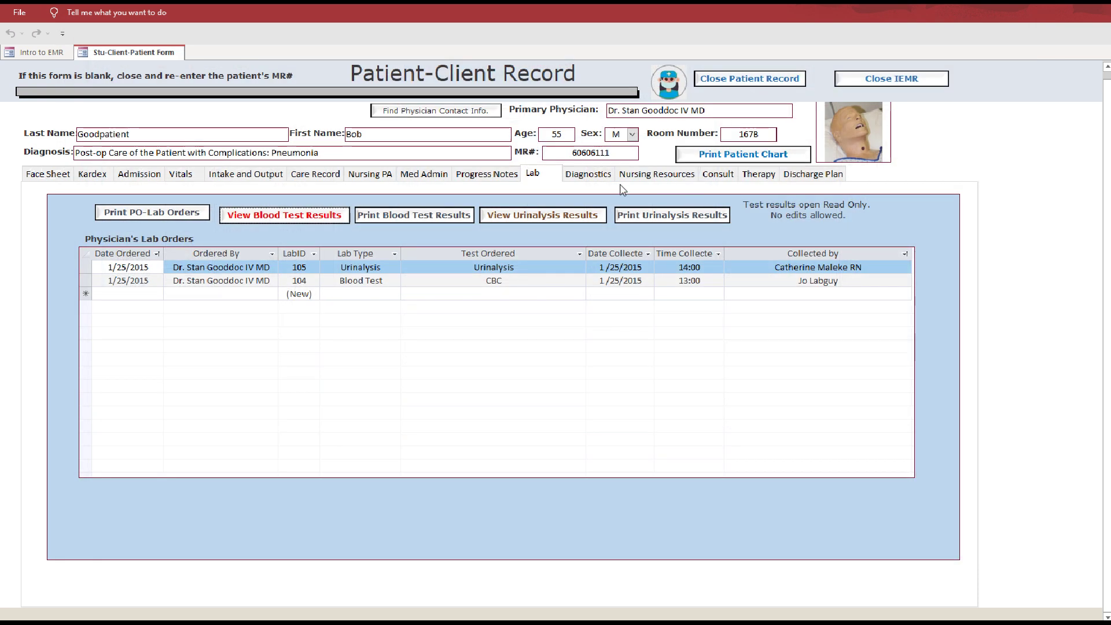
Step: Open diagnostic report 73 from the Diagnostics page and list its digital image attachments
{"action": "left_click", "coordinate": [588, 175]}
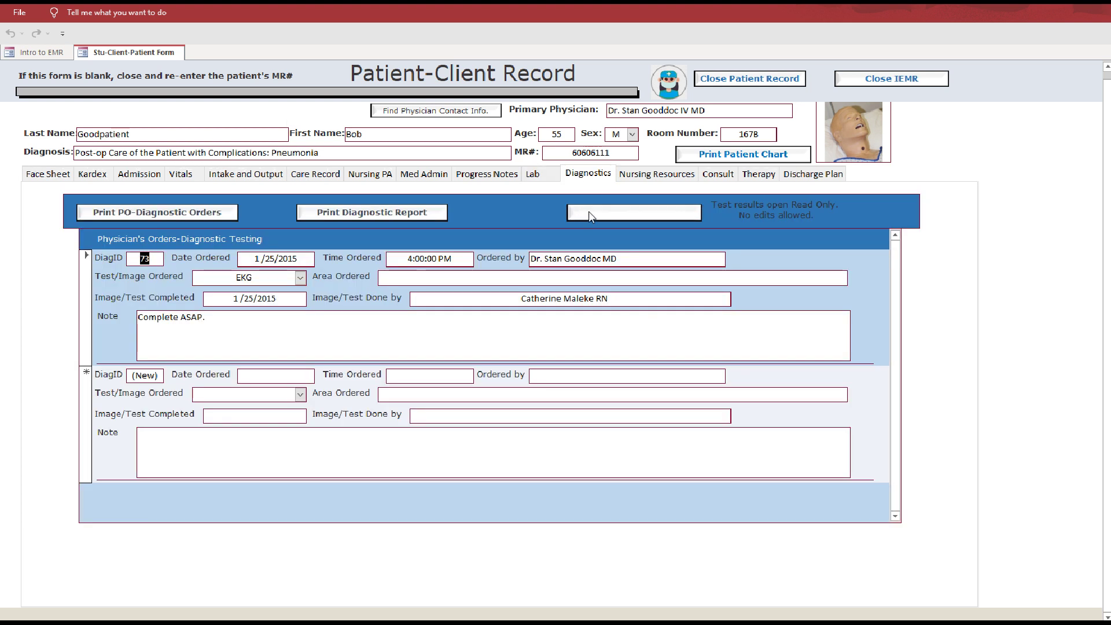
{"action": "left_click", "coordinate": [624, 213]}
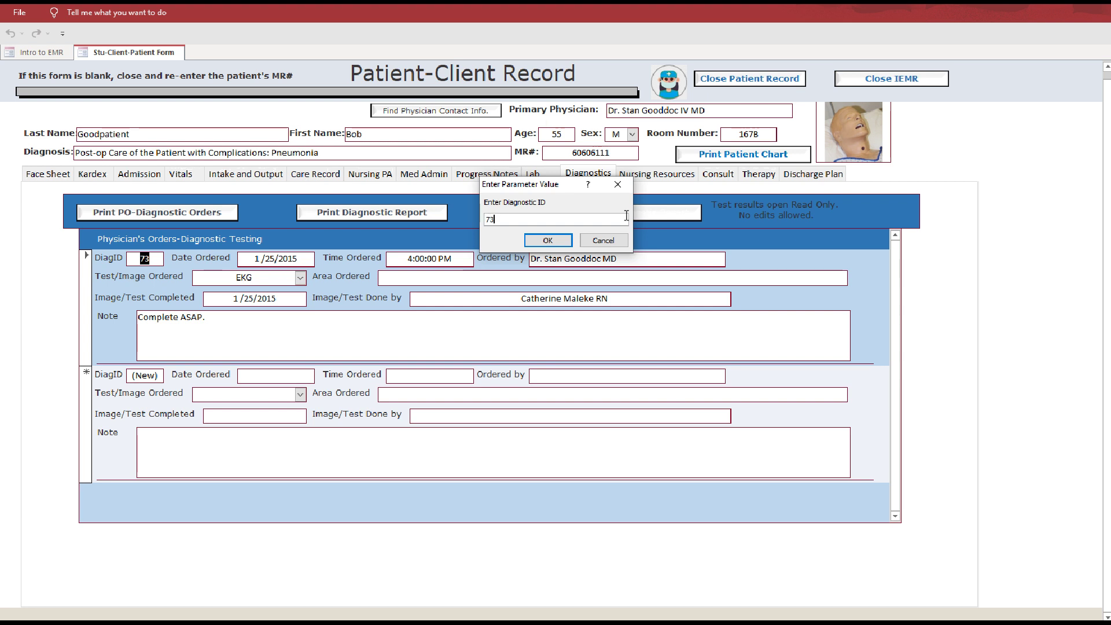
{"action": "key", "text": "Return"}
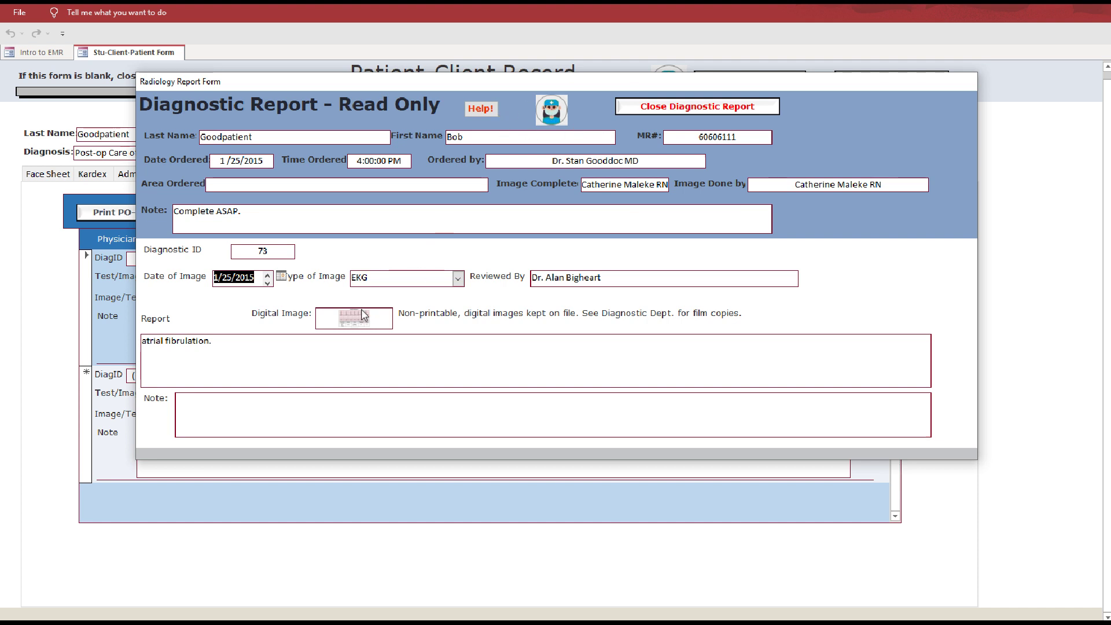
{"action": "left_click", "coordinate": [348, 323]}
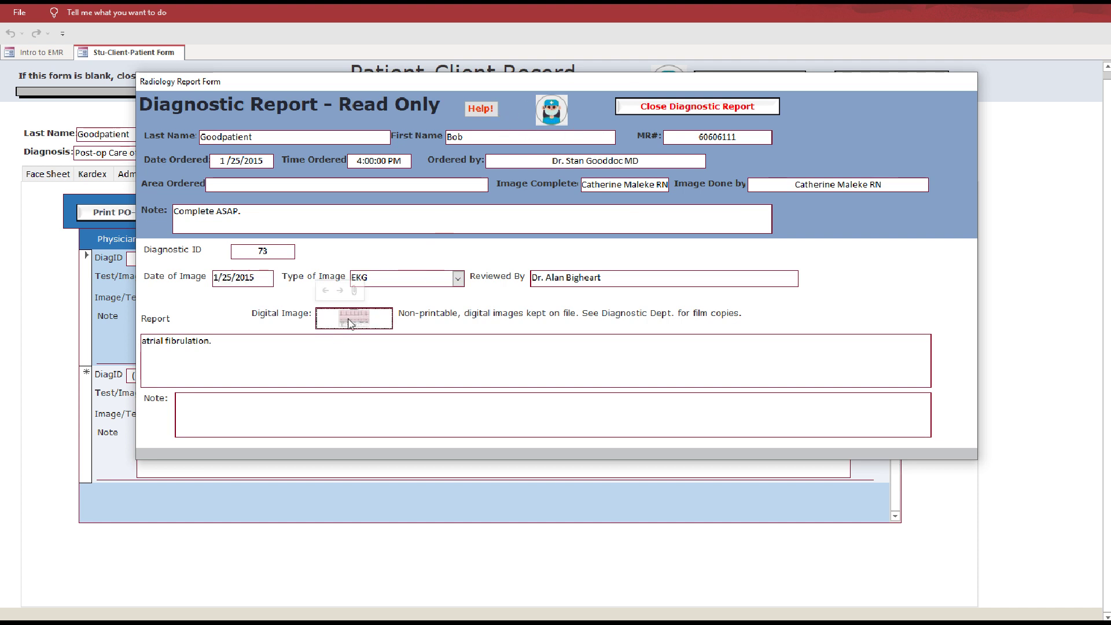
{"action": "double_click", "coordinate": [345, 324]}
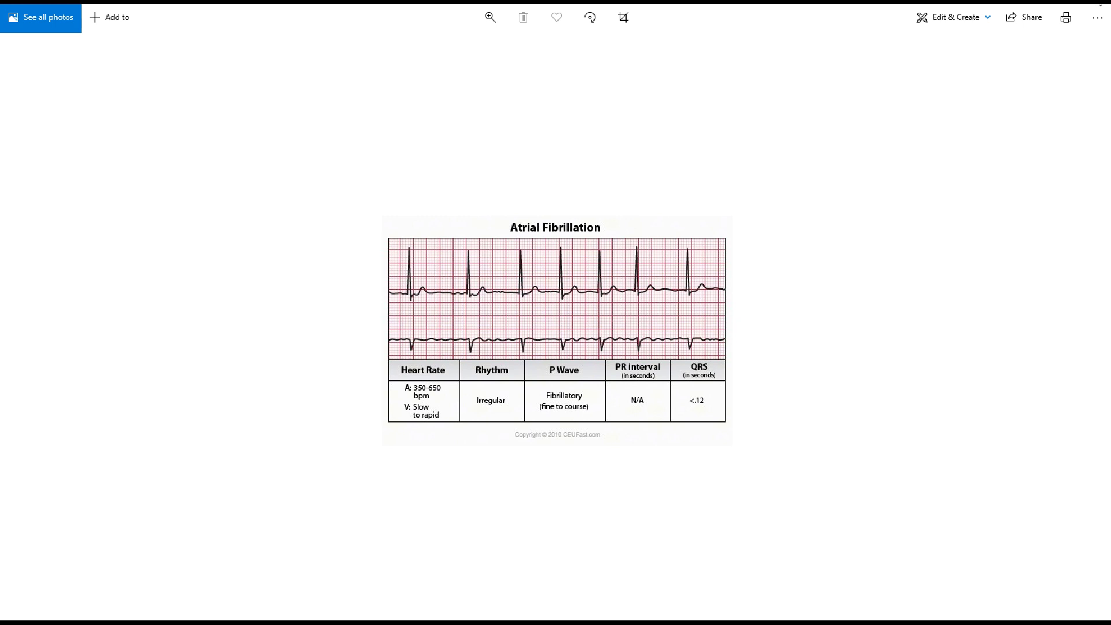
Step: Close the EKG image, the attachments list and diagnostic report 73
{"action": "left_click", "coordinate": [1100, 6]}
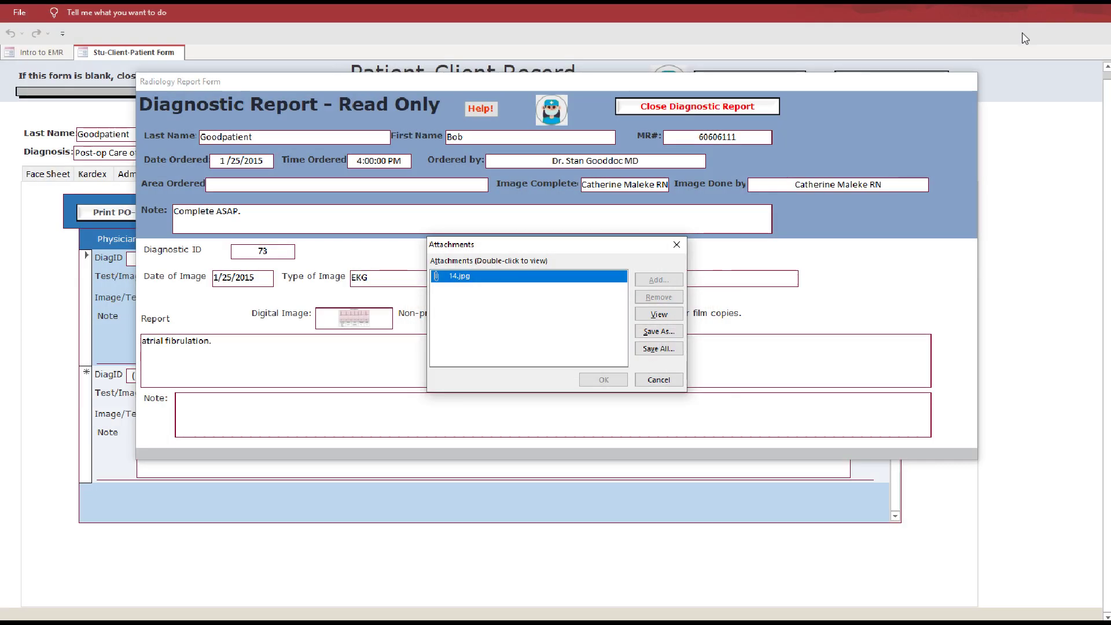
{"action": "left_click", "coordinate": [676, 246]}
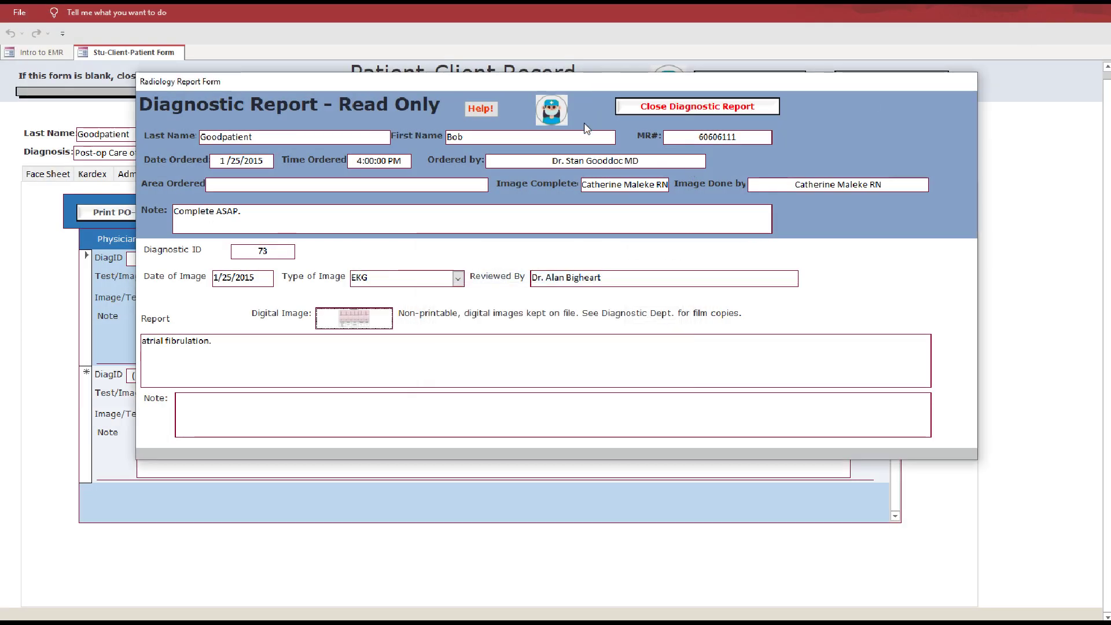
{"action": "left_click", "coordinate": [681, 108]}
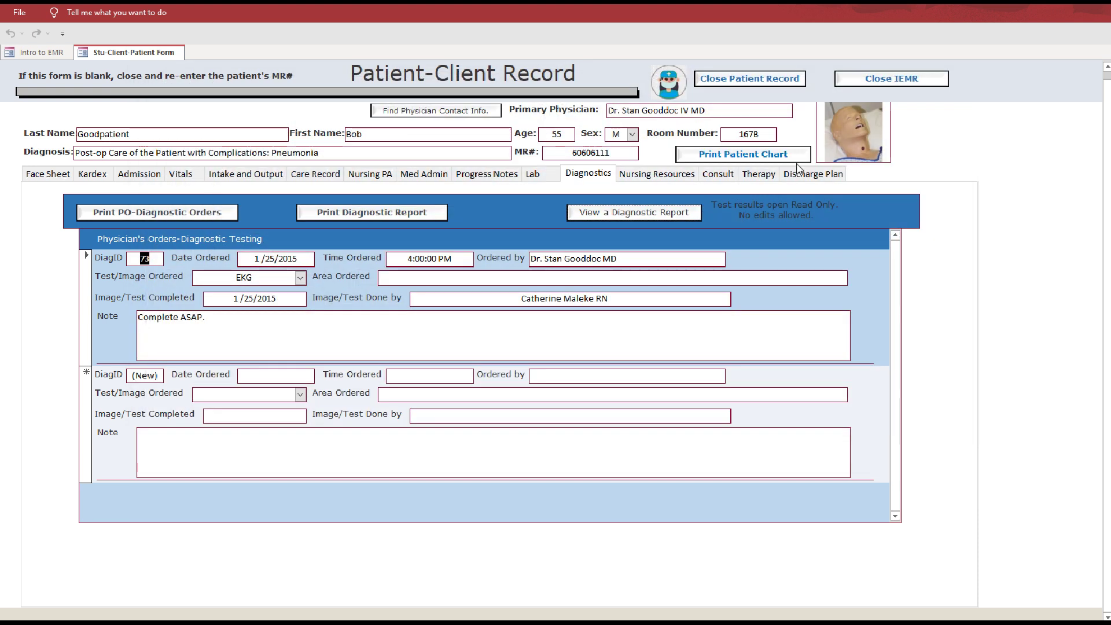
Step: Show the Nursing Resources page and open, then close, a blank SBAR worksheet
{"action": "left_click", "coordinate": [652, 175]}
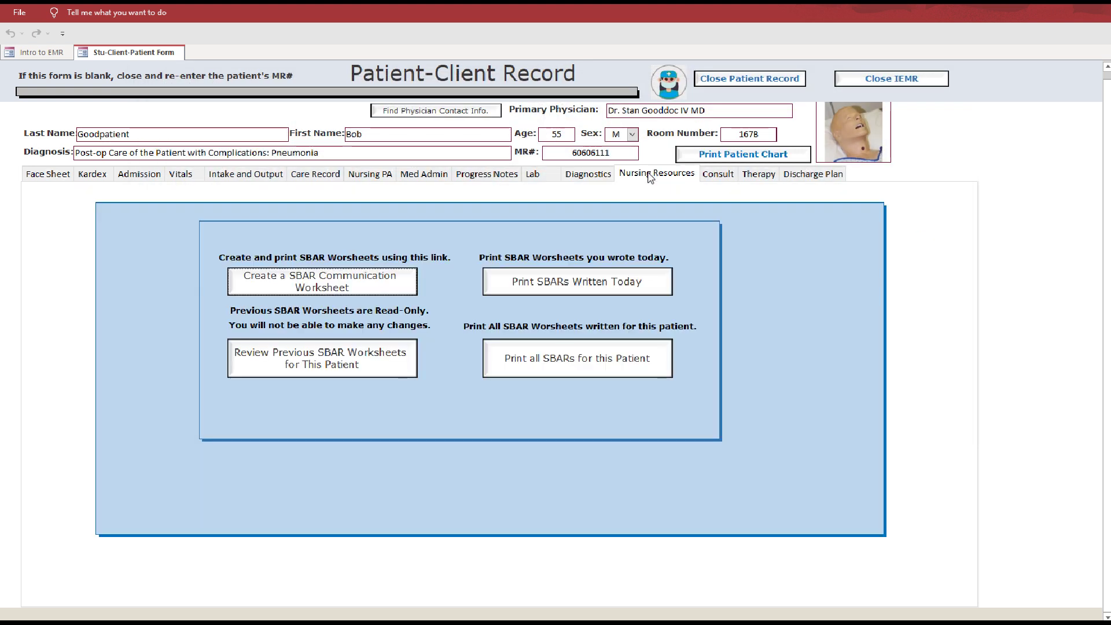
{"action": "left_click", "coordinate": [374, 289]}
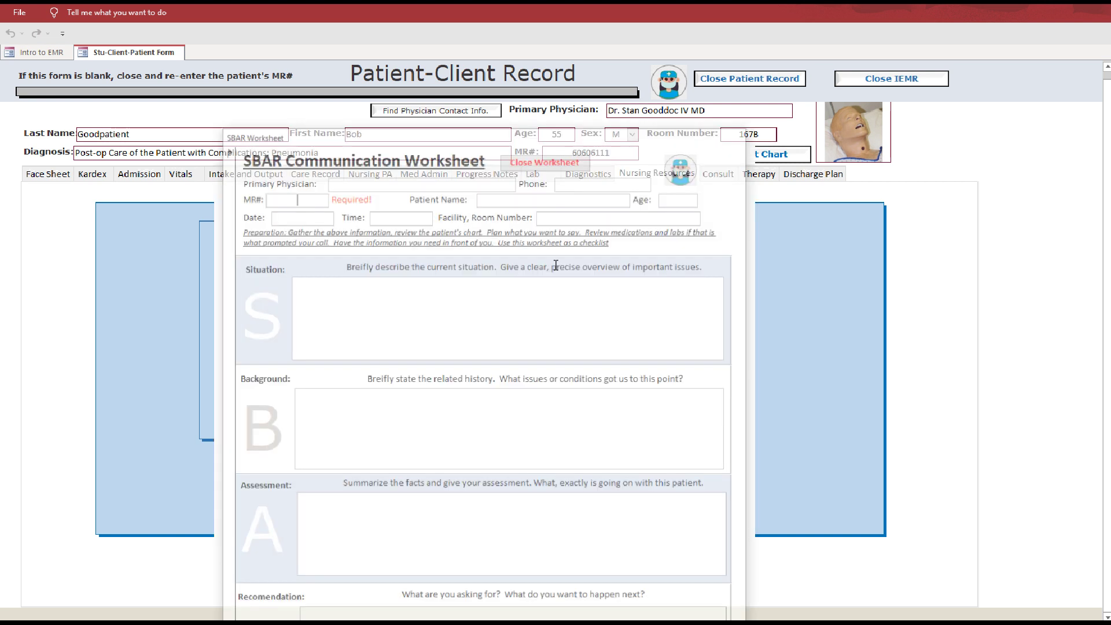
{"action": "left_click", "coordinate": [547, 157]}
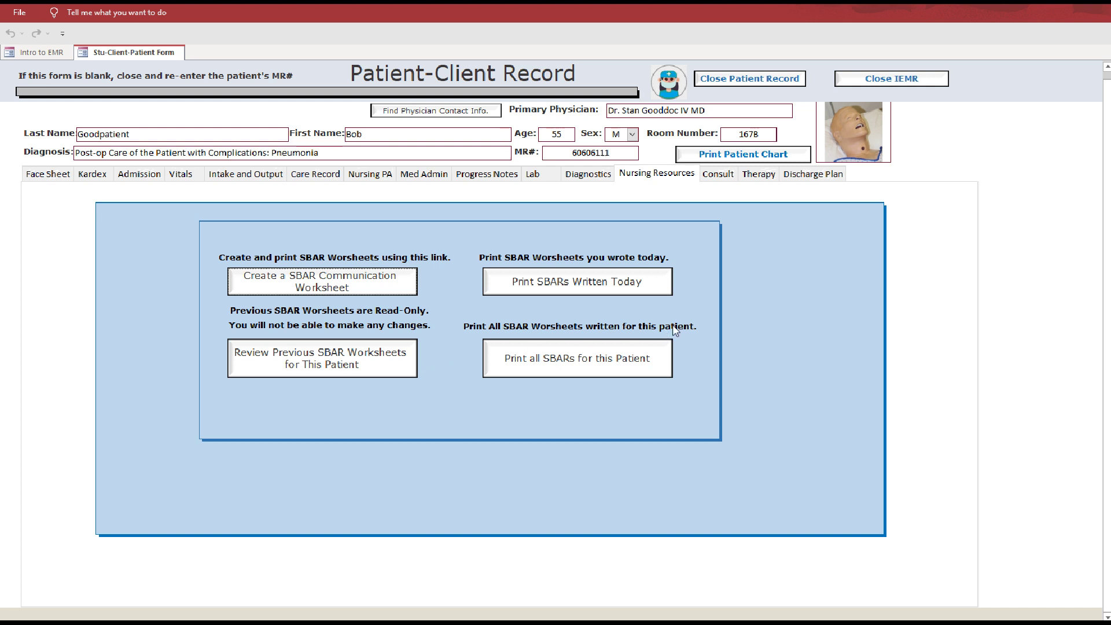
Step: Look over the Consult and Therapy pages, opening and closing a new therapy plan of care
{"action": "left_click", "coordinate": [719, 175]}
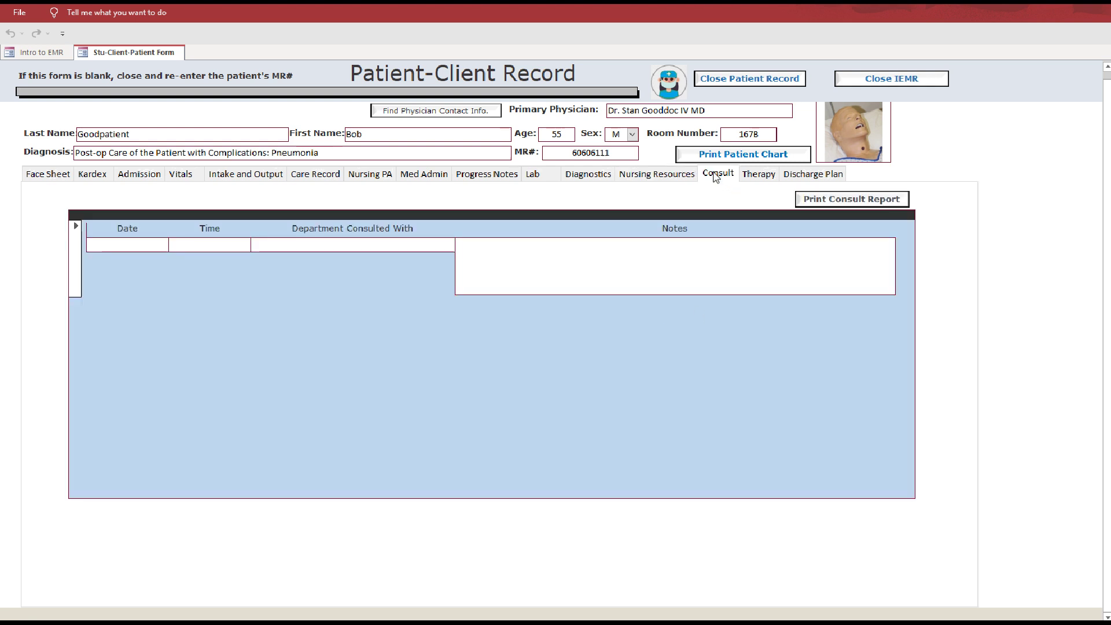
{"action": "left_click", "coordinate": [762, 174]}
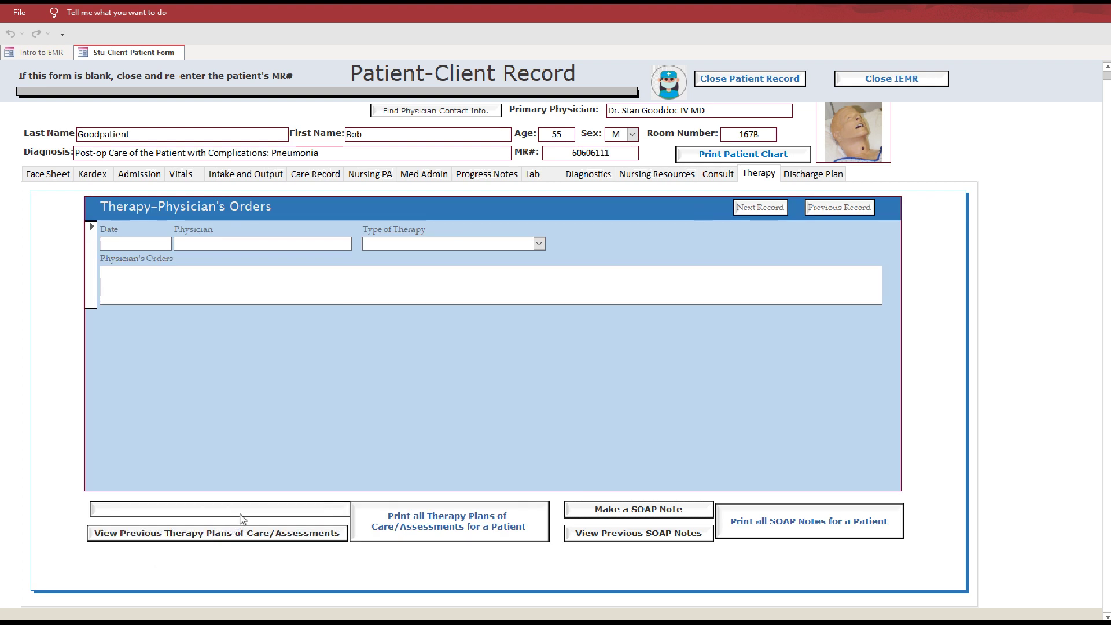
{"action": "left_click", "coordinate": [252, 512]}
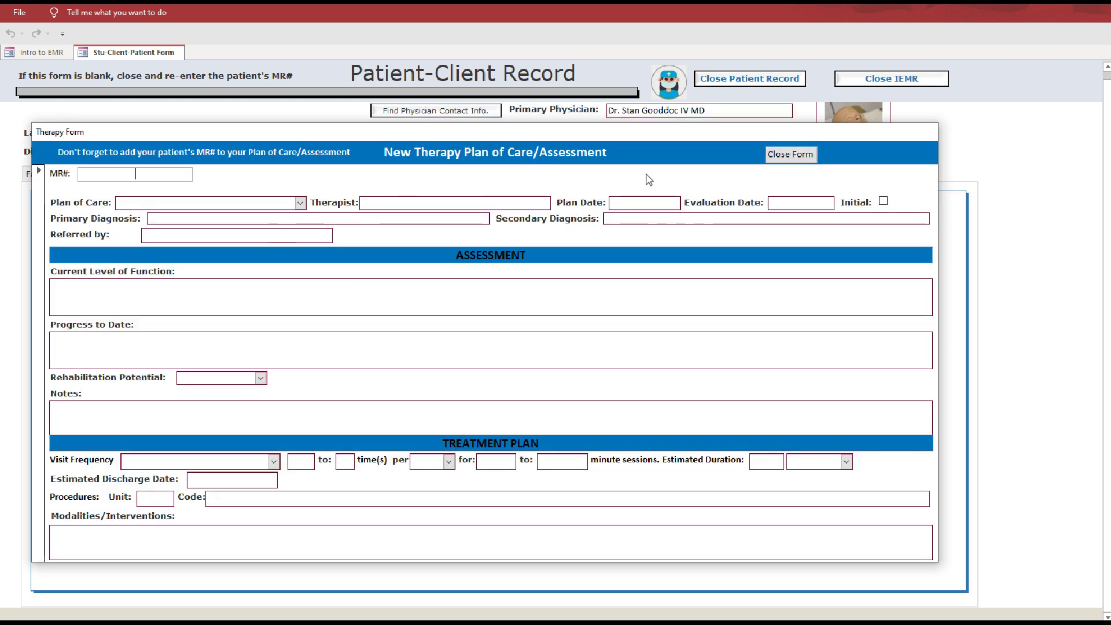
{"action": "left_click", "coordinate": [791, 155]}
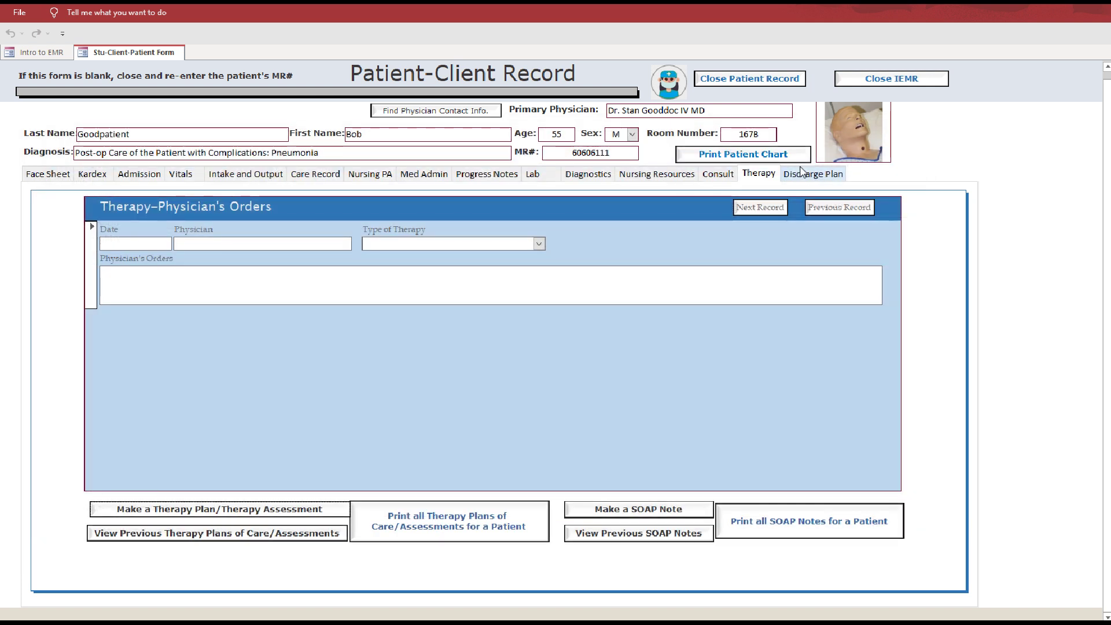
Step: Preview the discharge plan for printing, then close the patient record
{"action": "left_click", "coordinate": [806, 179]}
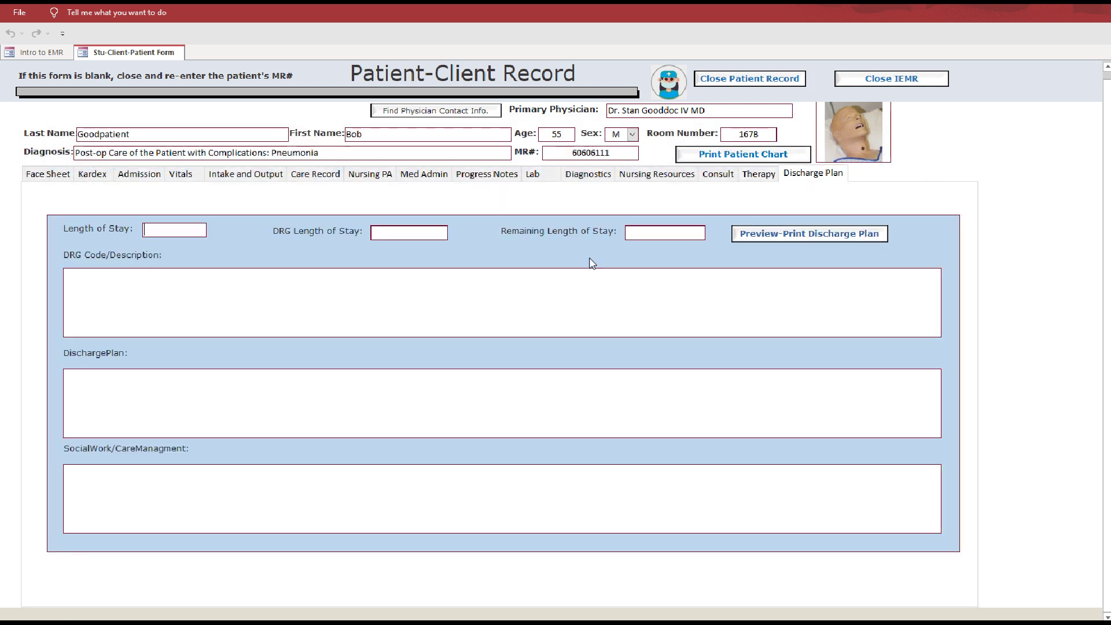
{"action": "left_click", "coordinate": [838, 239]}
{"action": "left_click", "coordinate": [731, 85]}
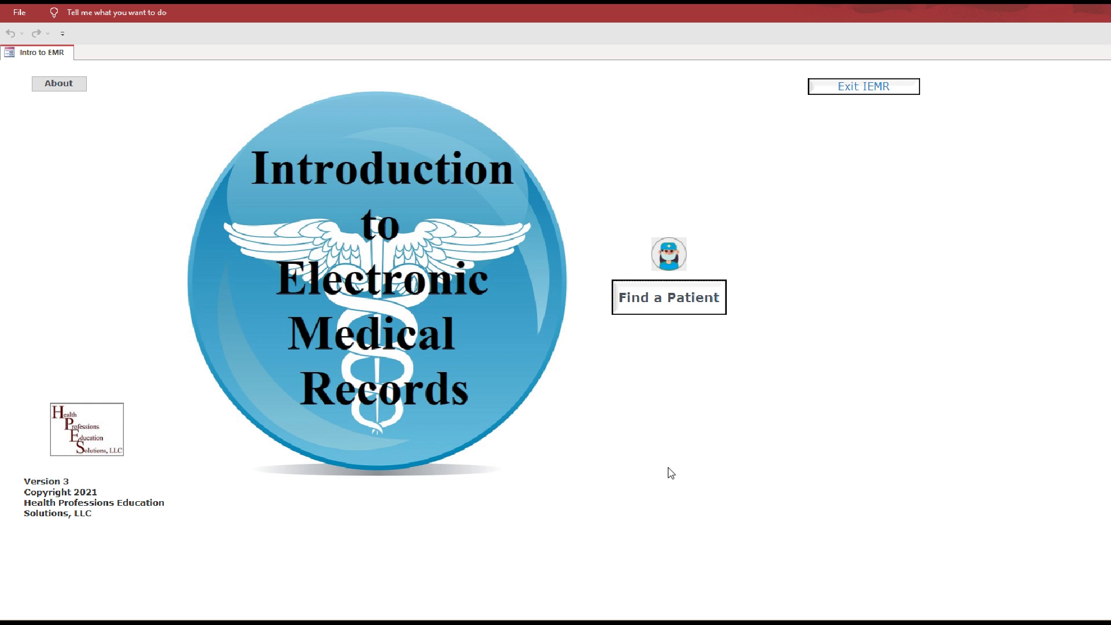
Step: Enter the administrator side, accept the warning, and open the editable Patient-Client Form
{"action": "left_click", "coordinate": [84, 431]}
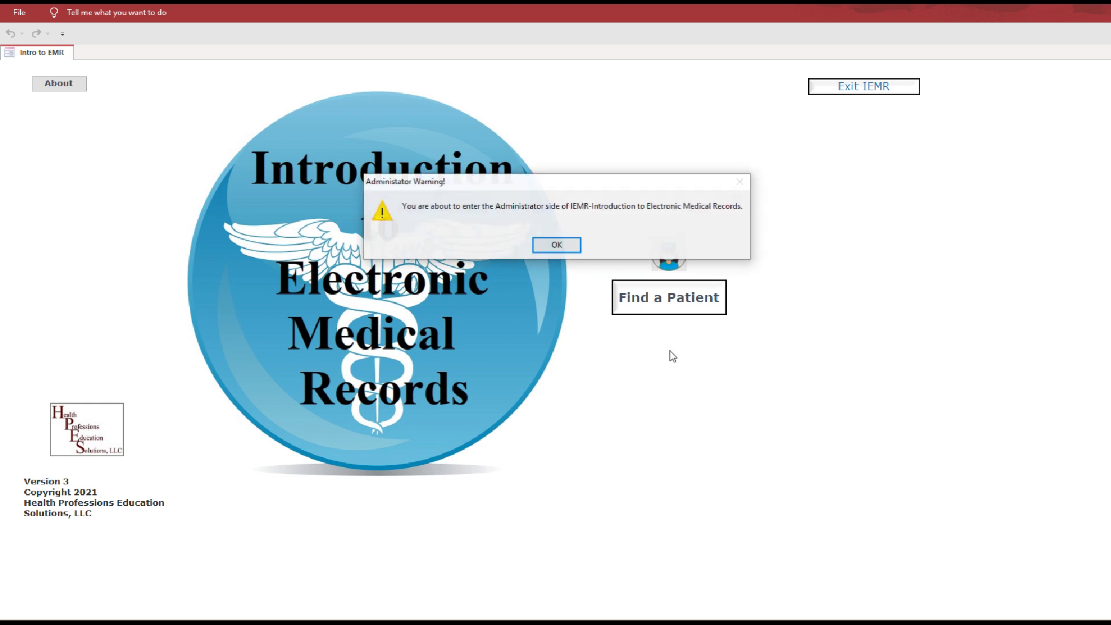
{"action": "left_click", "coordinate": [558, 245]}
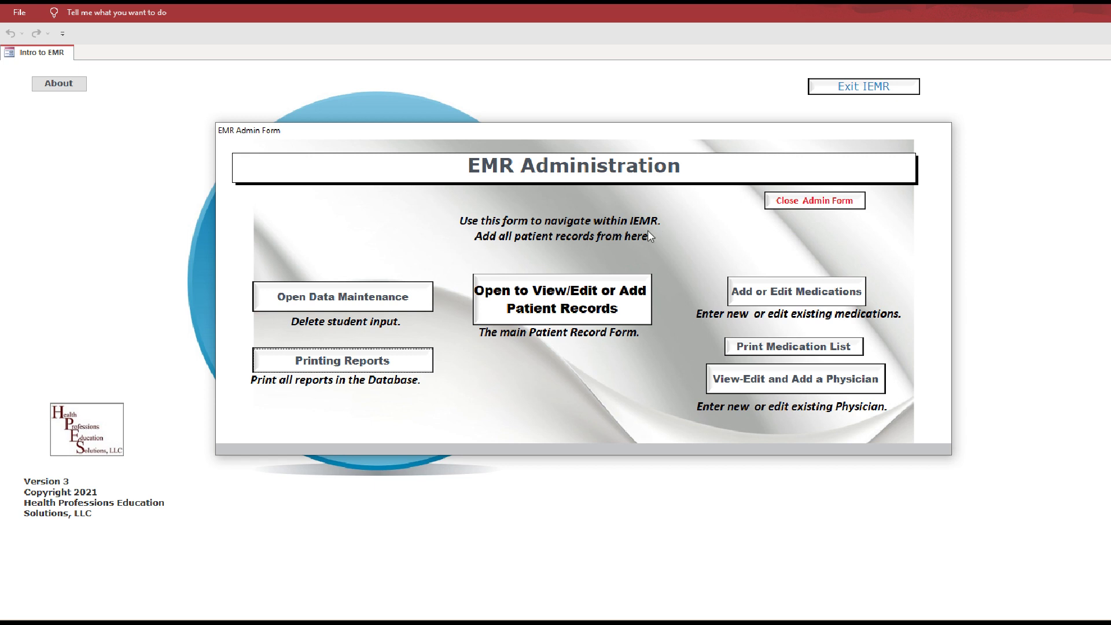
{"action": "left_click", "coordinate": [561, 295]}
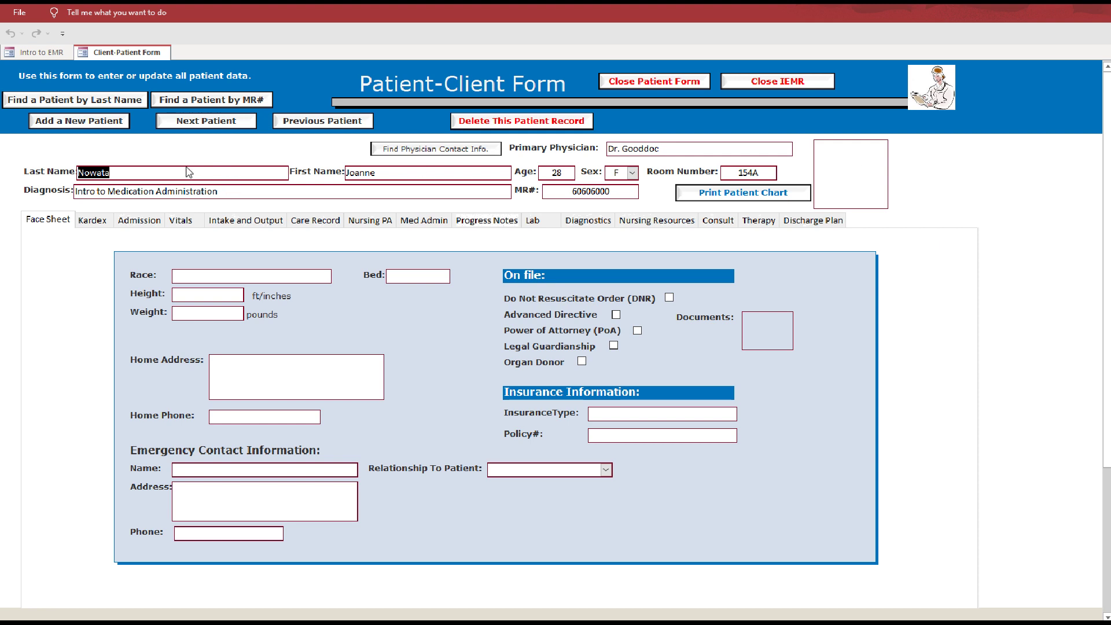
Step: Page through patient records, then locate the patient by medical record number
{"action": "left_click", "coordinate": [206, 119]}
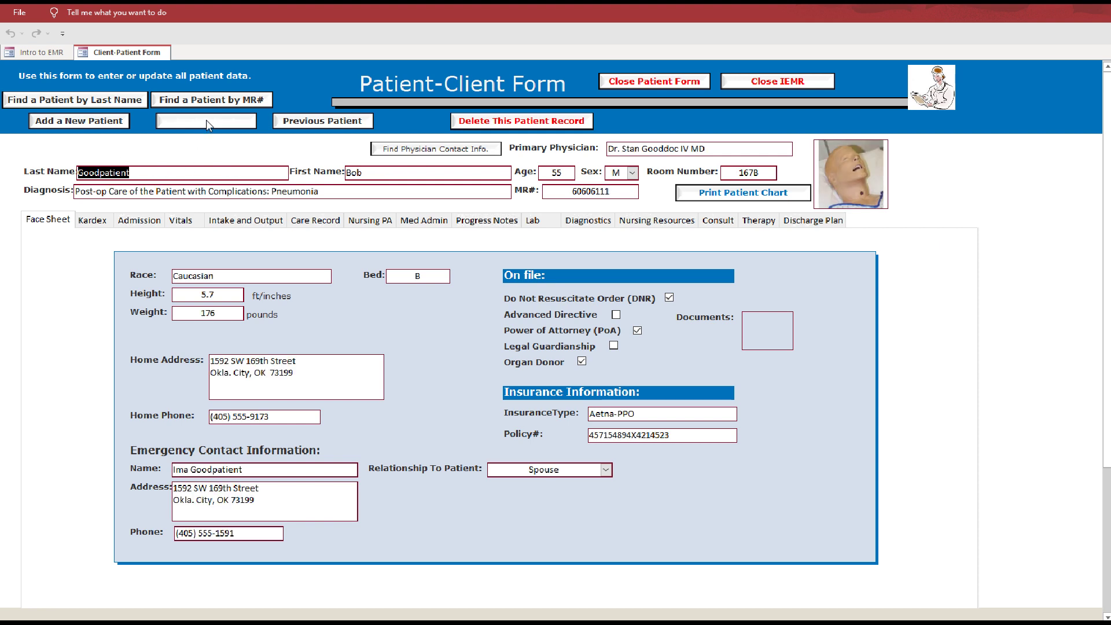
{"action": "left_click", "coordinate": [206, 120]}
{"action": "left_click", "coordinate": [103, 122]}
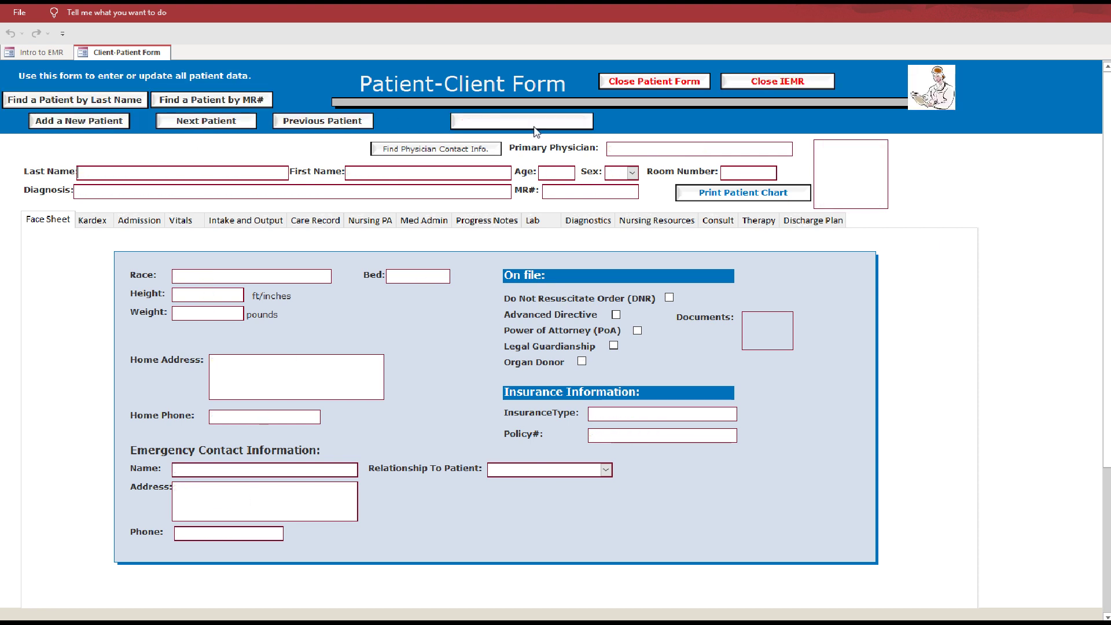
{"action": "left_click", "coordinate": [204, 121]}
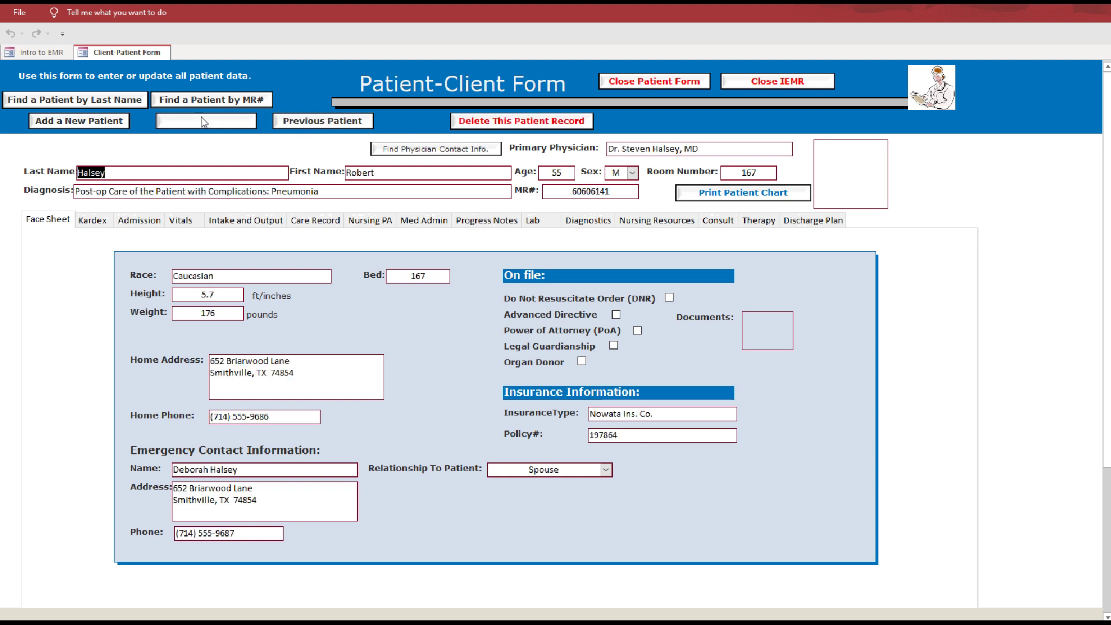
{"action": "left_click", "coordinate": [89, 102]}
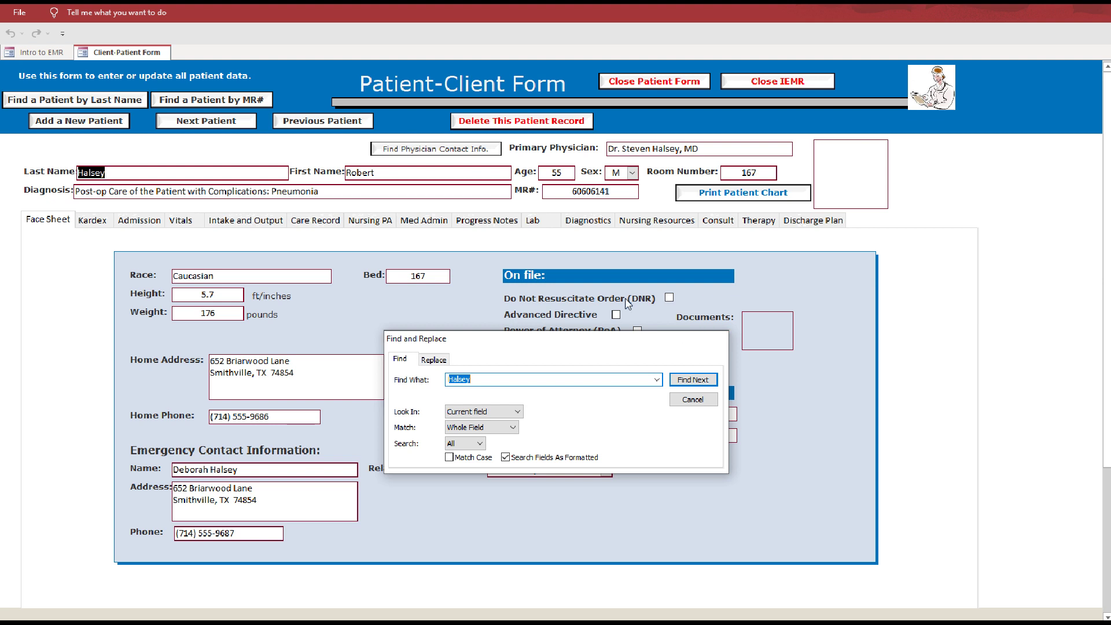
{"action": "key", "text": "Escape"}
{"action": "left_click", "coordinate": [212, 100]}
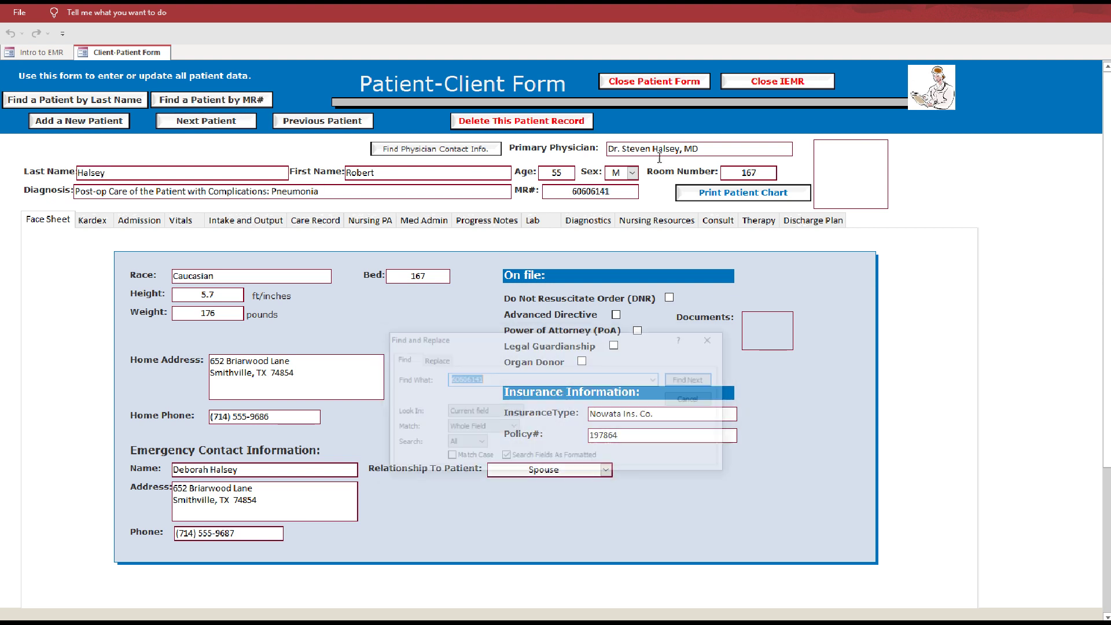
{"action": "key", "text": "Return"}
{"action": "left_click", "coordinate": [708, 340]}
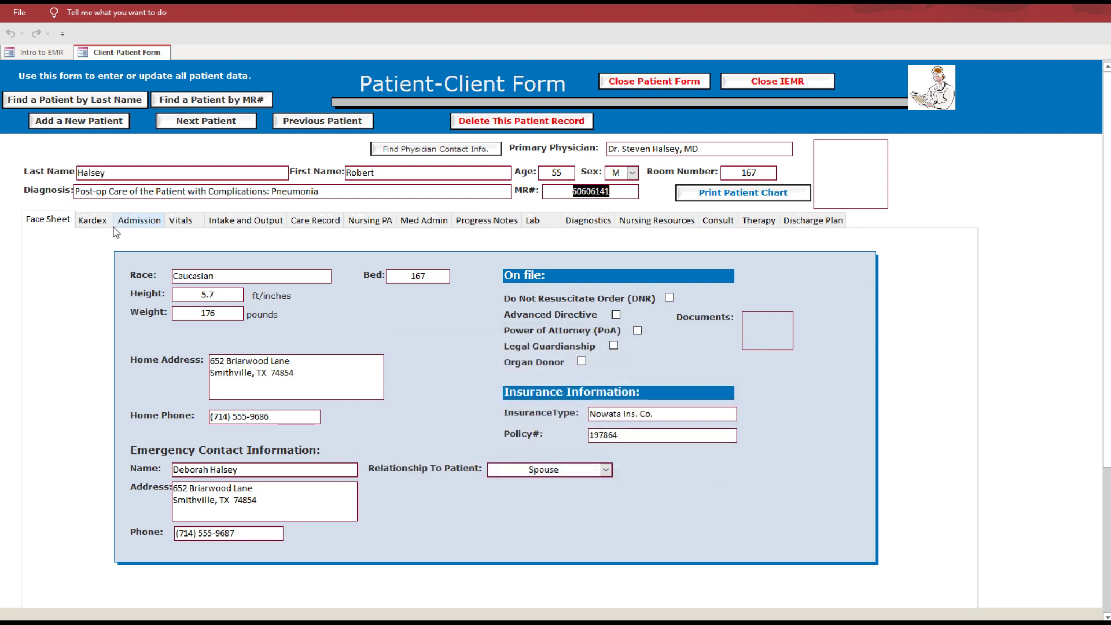
Step: Step through Kardex, Admission, Vitals, Intake and Output, Care Record, Nursing PA, Med Admin, Progress Notes and Lab
{"action": "left_click", "coordinate": [91, 222]}
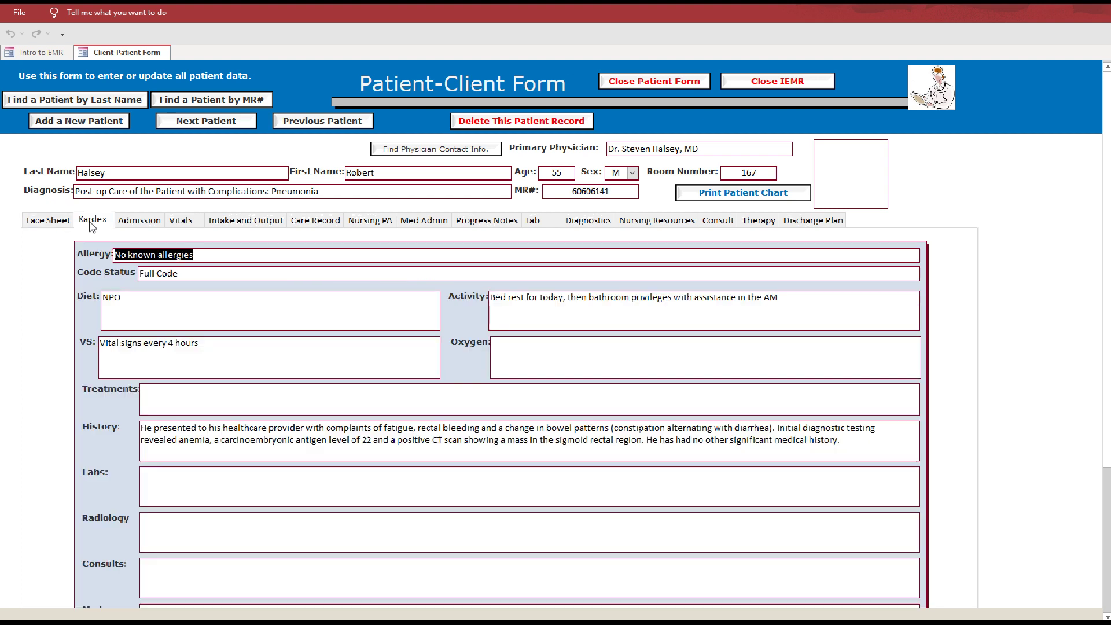
{"action": "left_click", "coordinate": [138, 226]}
{"action": "left_click", "coordinate": [184, 225]}
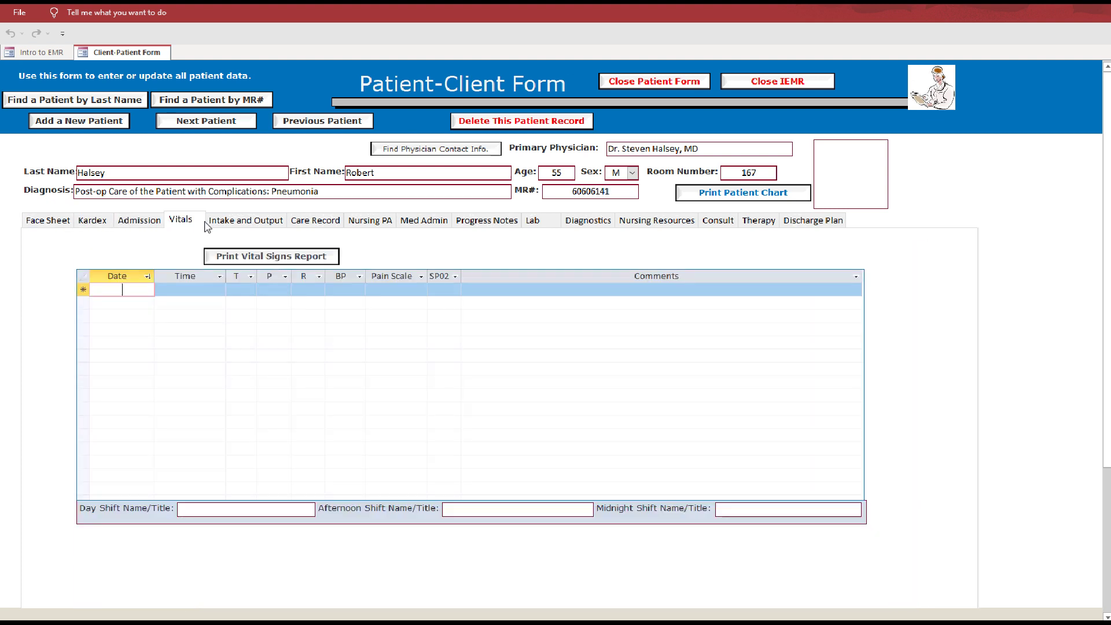
{"action": "left_click", "coordinate": [235, 224]}
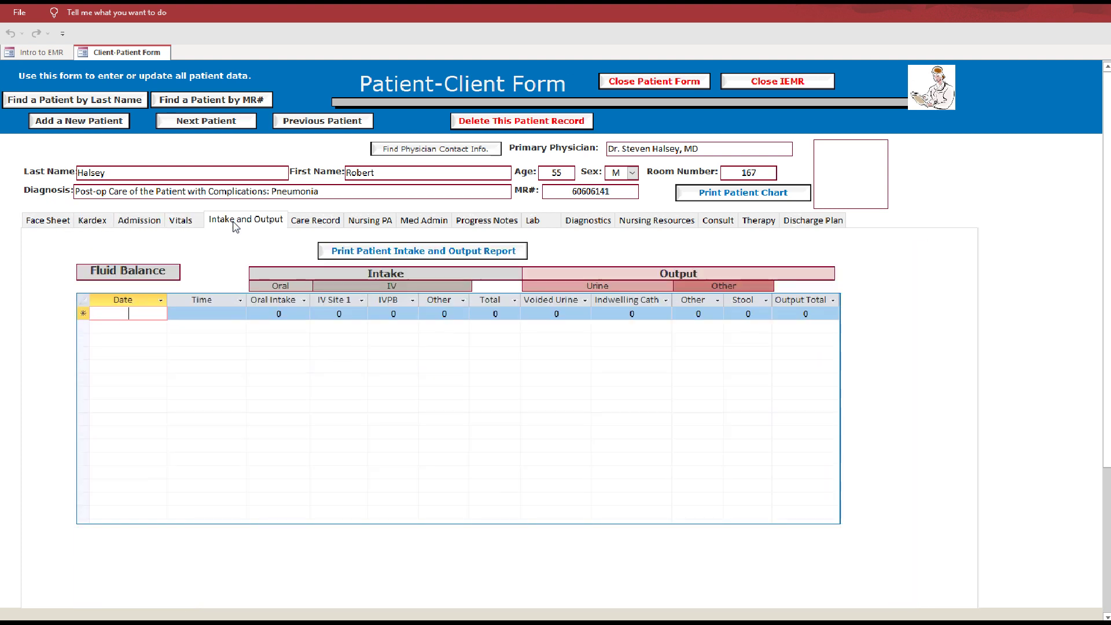
{"action": "left_click", "coordinate": [324, 227]}
{"action": "left_click", "coordinate": [365, 224]}
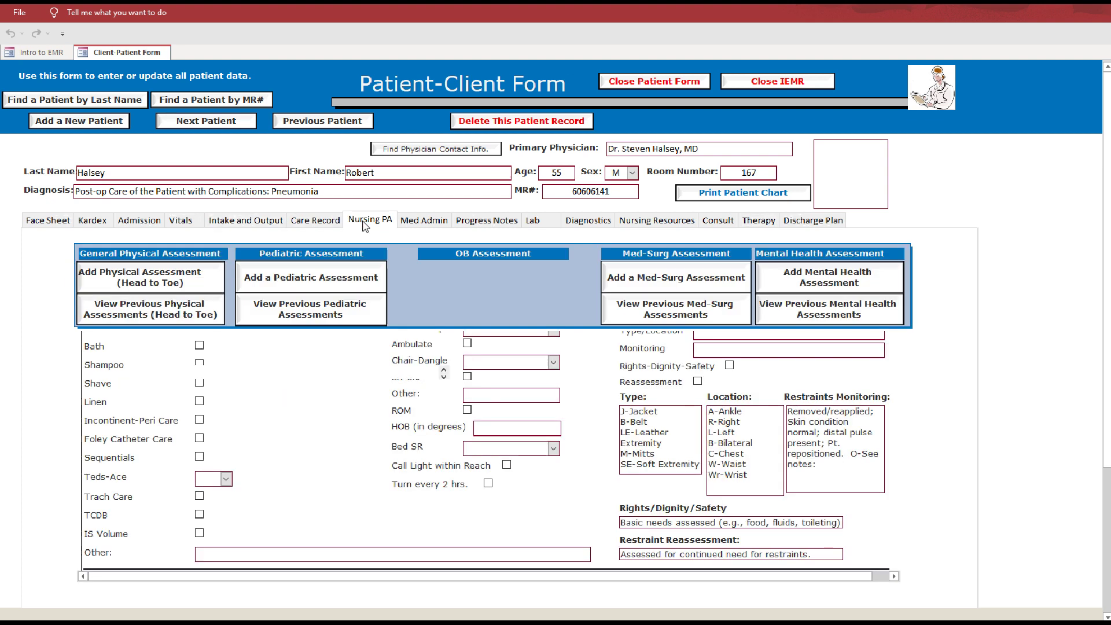
{"action": "left_click", "coordinate": [423, 222]}
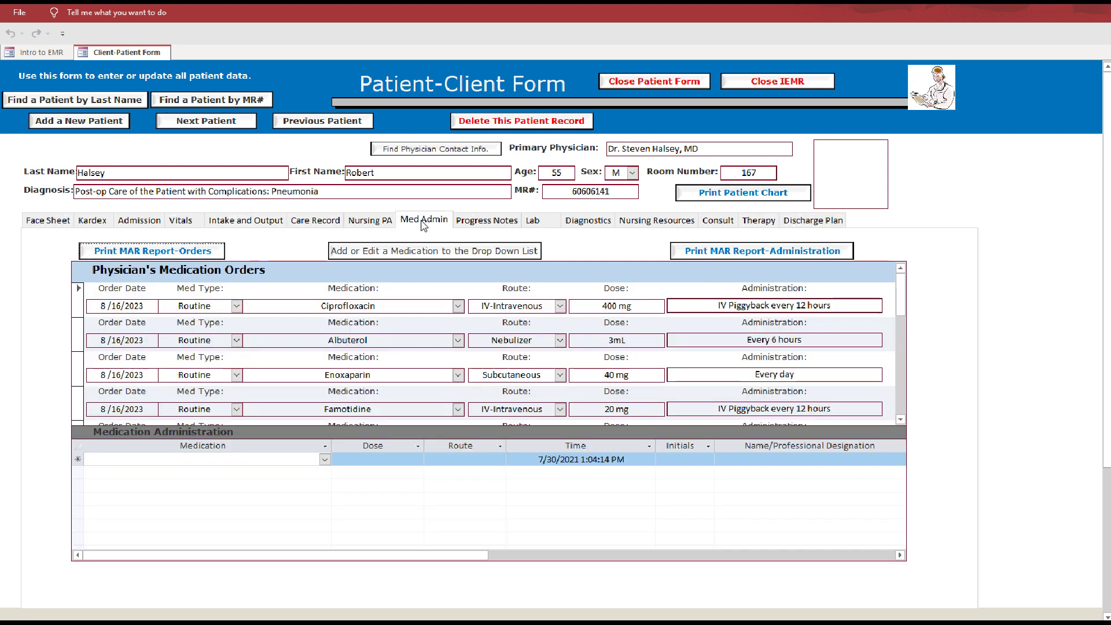
{"action": "left_click", "coordinate": [485, 224]}
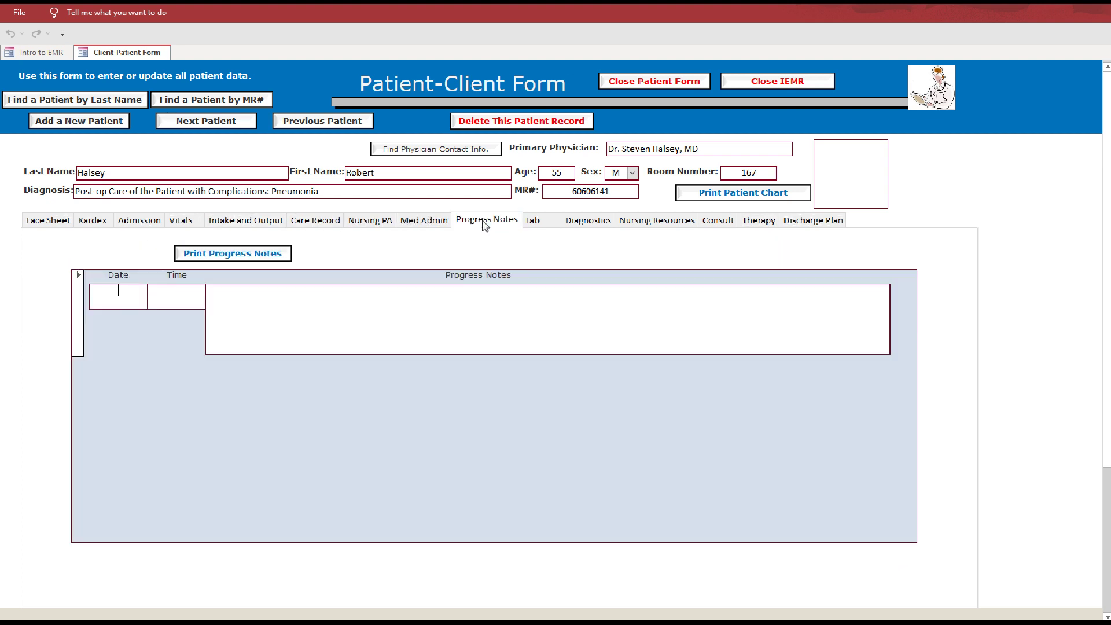
{"action": "left_click", "coordinate": [549, 227]}
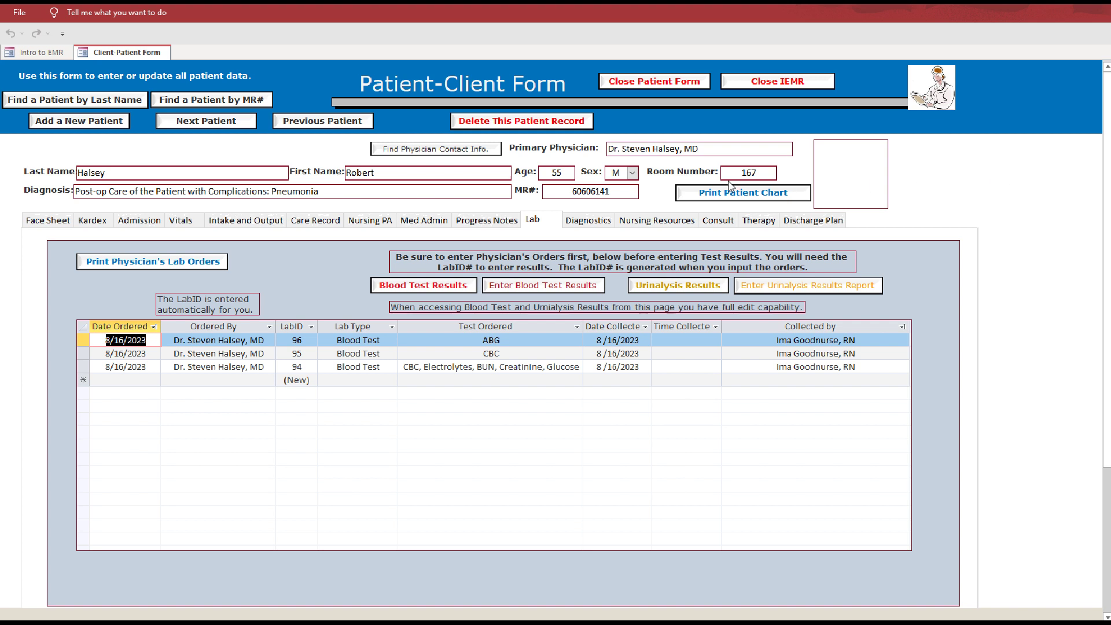
Step: View the patient's blood test results, then close the Patient-Client Form
{"action": "left_click", "coordinate": [447, 286]}
{"action": "left_click", "coordinate": [658, 81]}
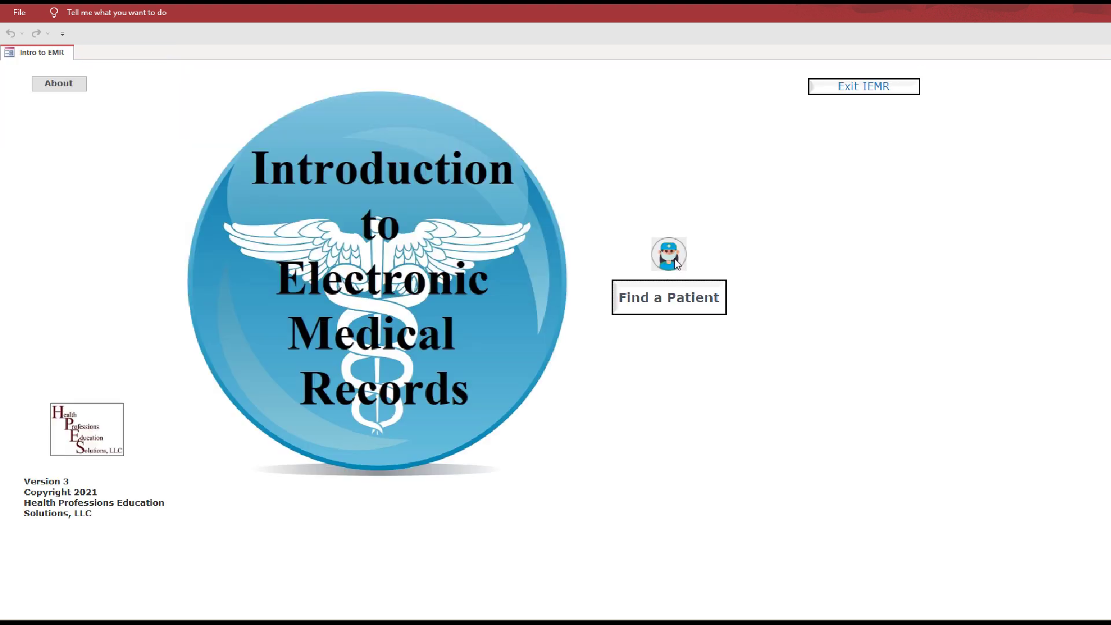
Step: Enter the administrator side, review and close the Printing all Reports form, then open the Medications Form
{"action": "left_click", "coordinate": [115, 439]}
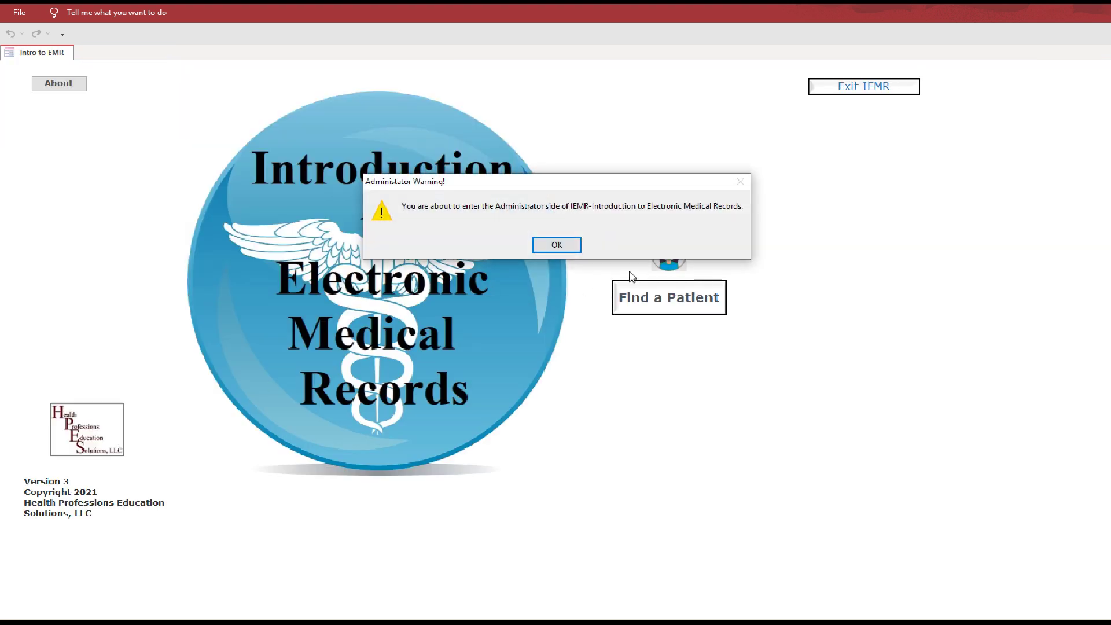
{"action": "left_click", "coordinate": [558, 243]}
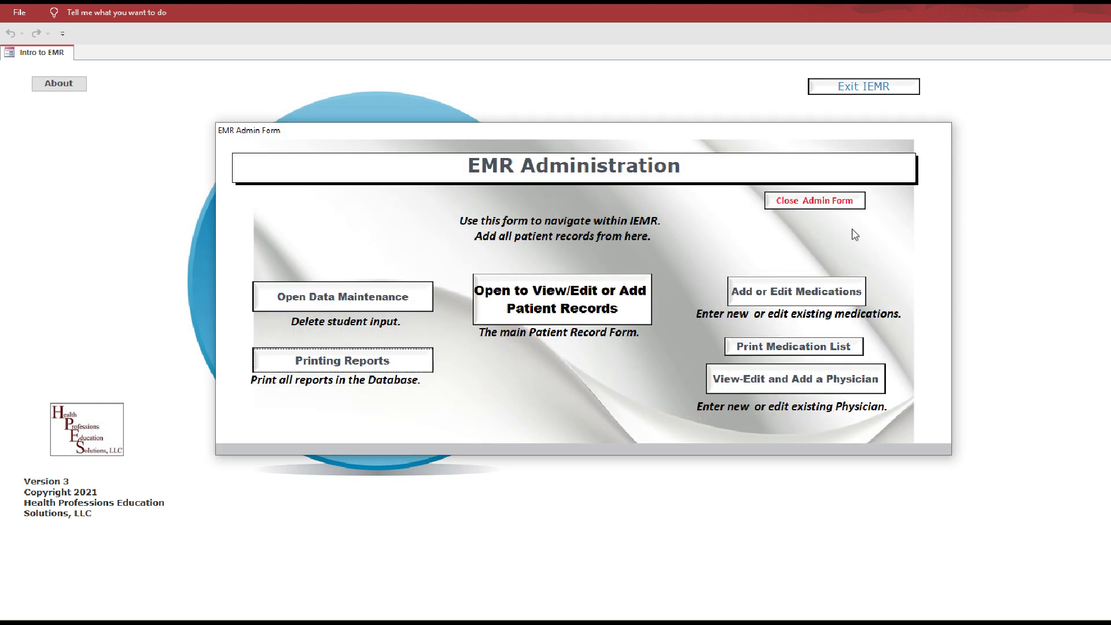
{"action": "left_click", "coordinate": [365, 362]}
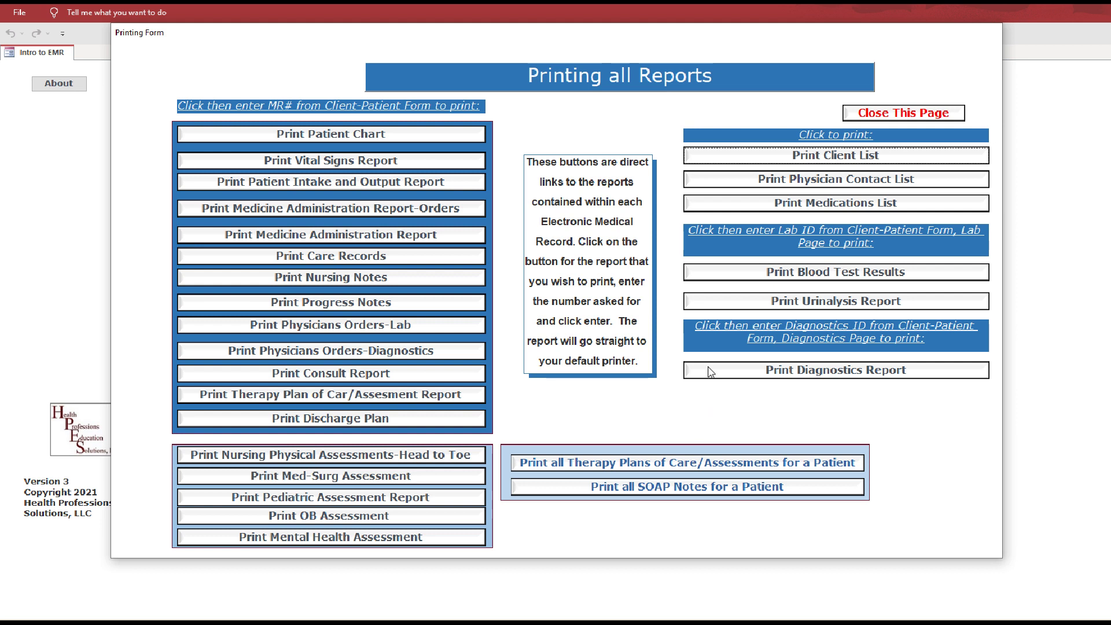
{"action": "left_click", "coordinate": [893, 112]}
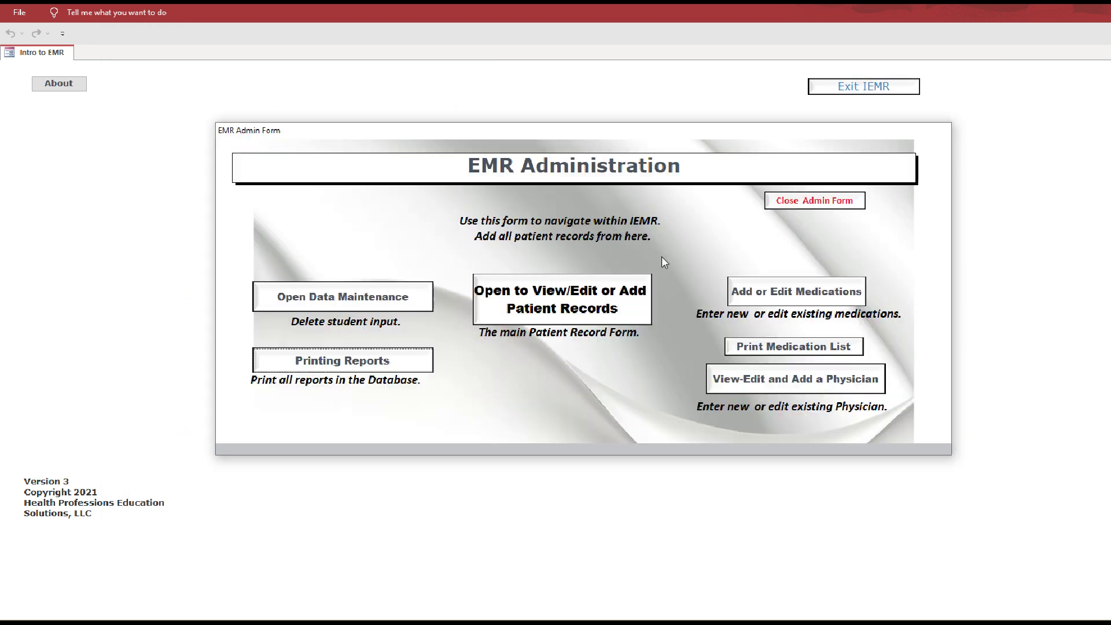
{"action": "left_click", "coordinate": [797, 292]}
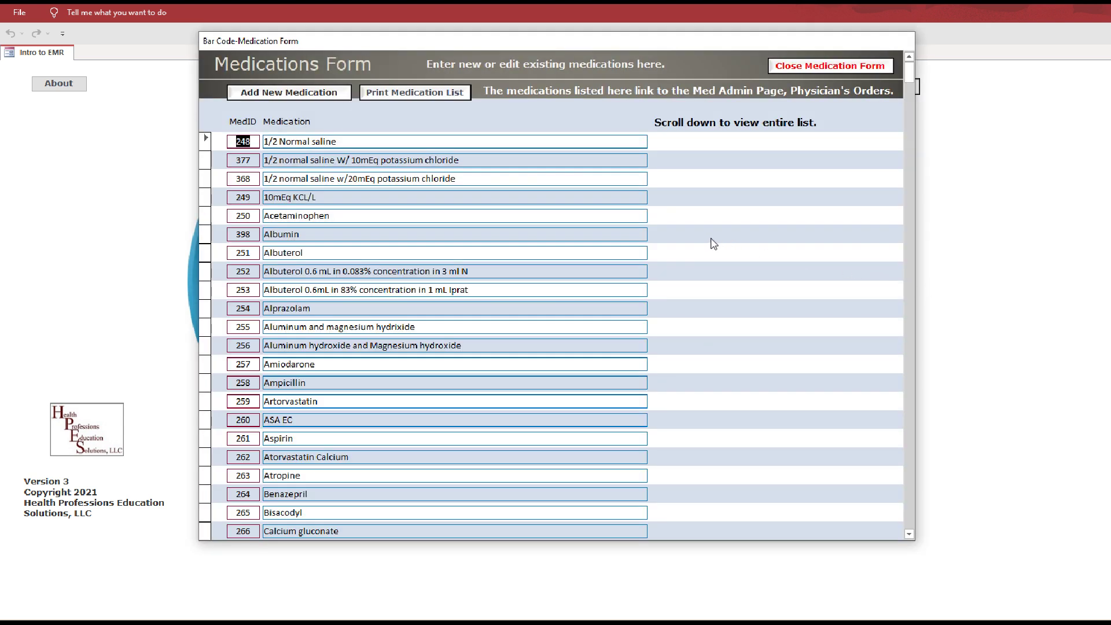
{"action": "scroll", "coordinate": [706, 229], "scroll_direction": "down", "scroll_amount": 2}
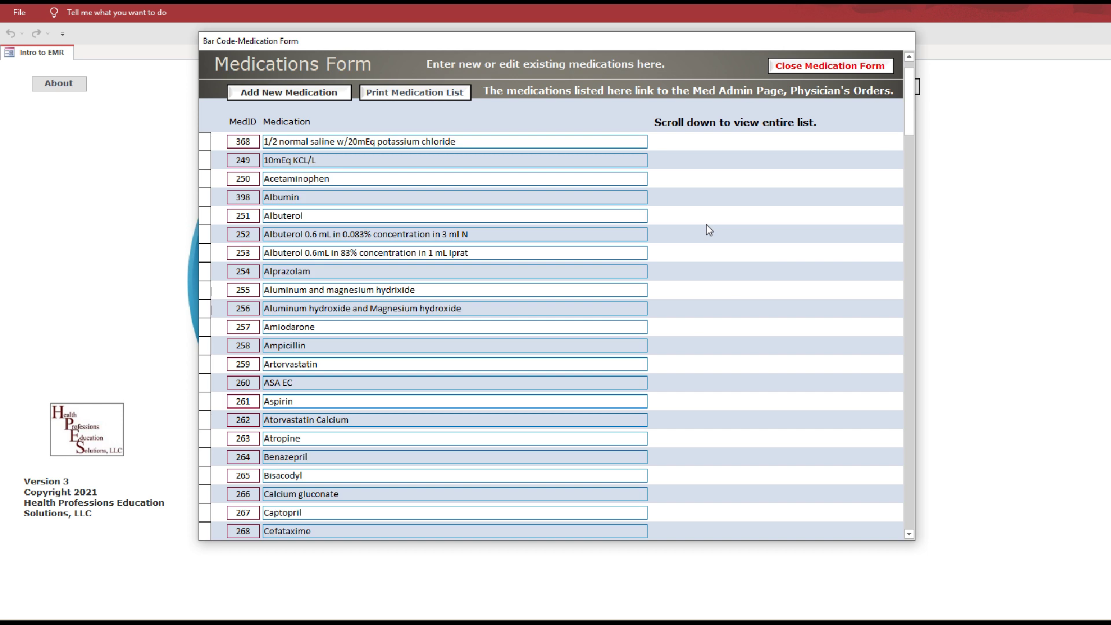
{"action": "scroll", "coordinate": [706, 229], "scroll_direction": "down", "scroll_amount": 2}
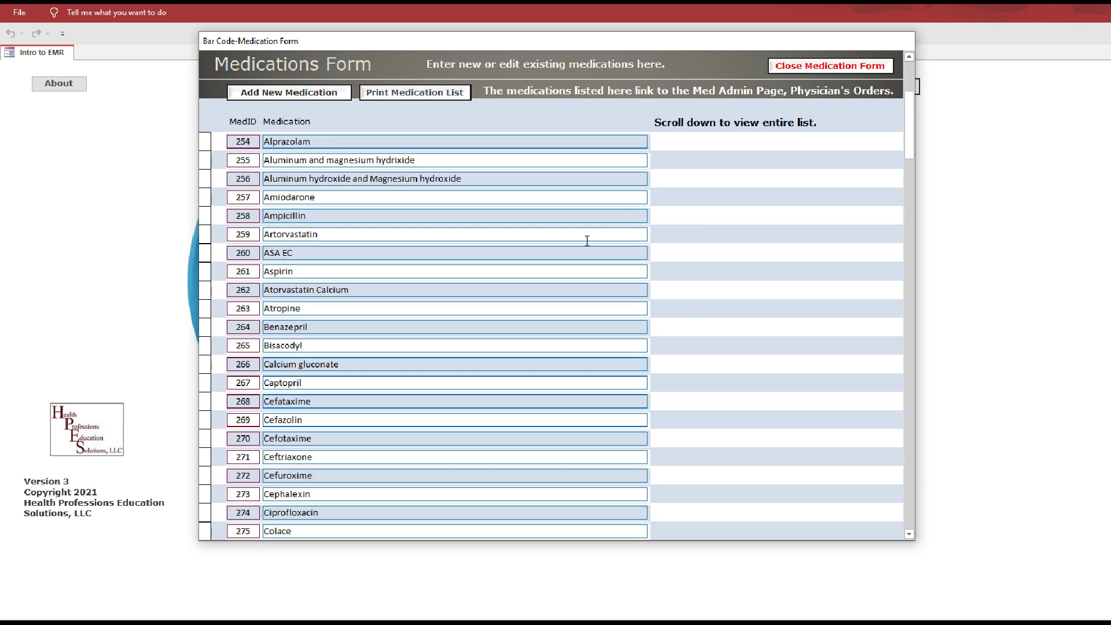
{"action": "scroll", "coordinate": [586, 241], "scroll_direction": "down", "scroll_amount": 2}
{"action": "scroll", "coordinate": [583, 231], "scroll_direction": "down", "scroll_amount": 2}
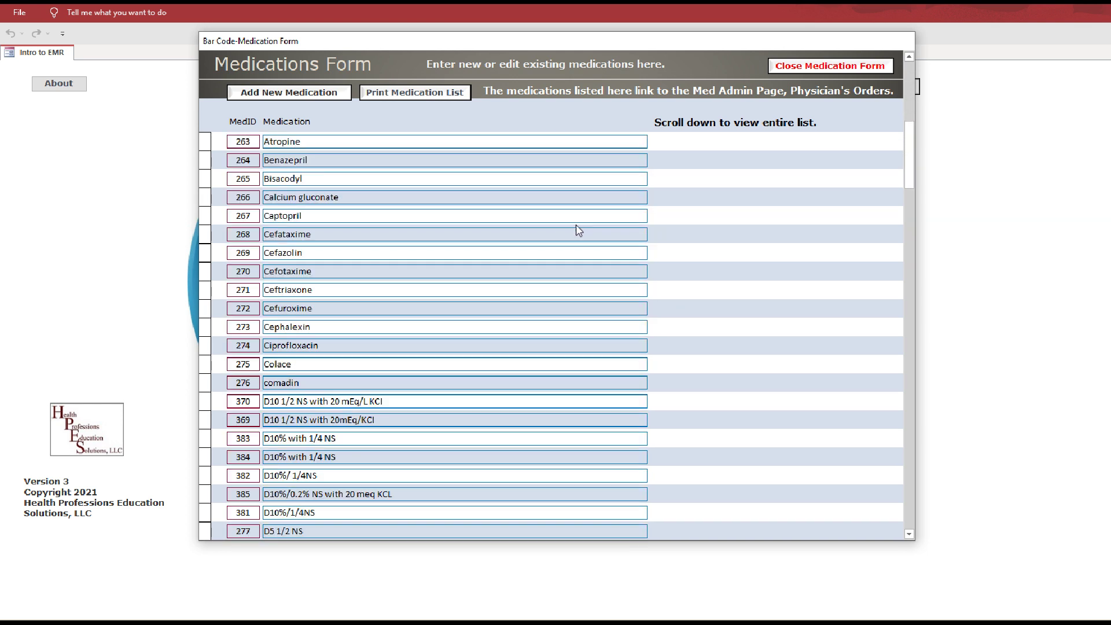
{"action": "scroll", "coordinate": [579, 231], "scroll_direction": "down", "scroll_amount": 2}
{"action": "scroll", "coordinate": [571, 228], "scroll_direction": "down", "scroll_amount": 1}
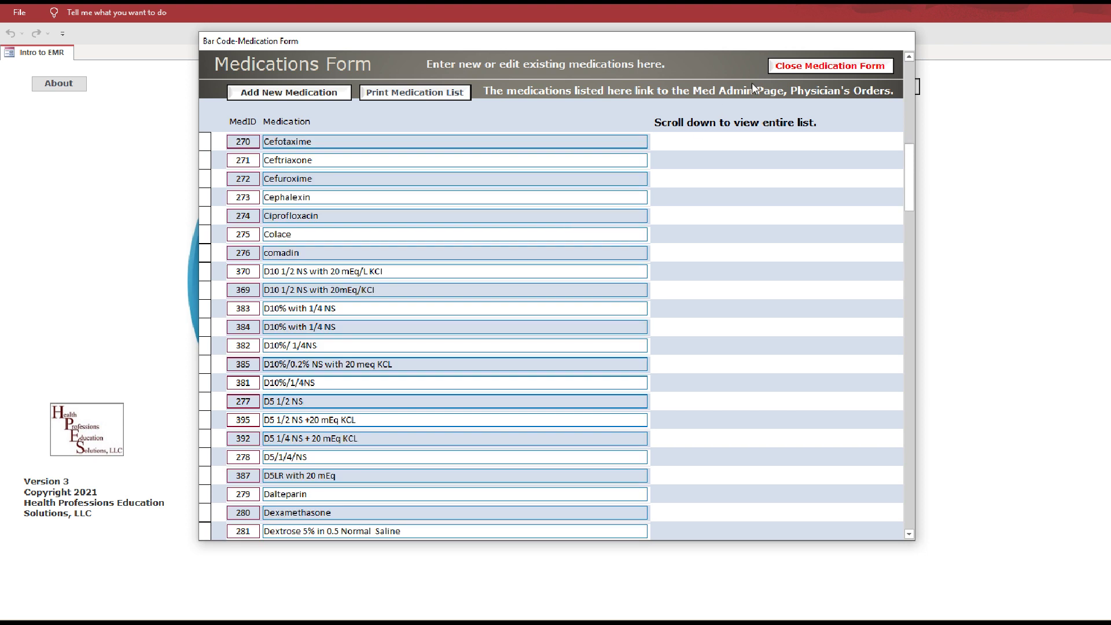
{"action": "left_click", "coordinate": [795, 67]}
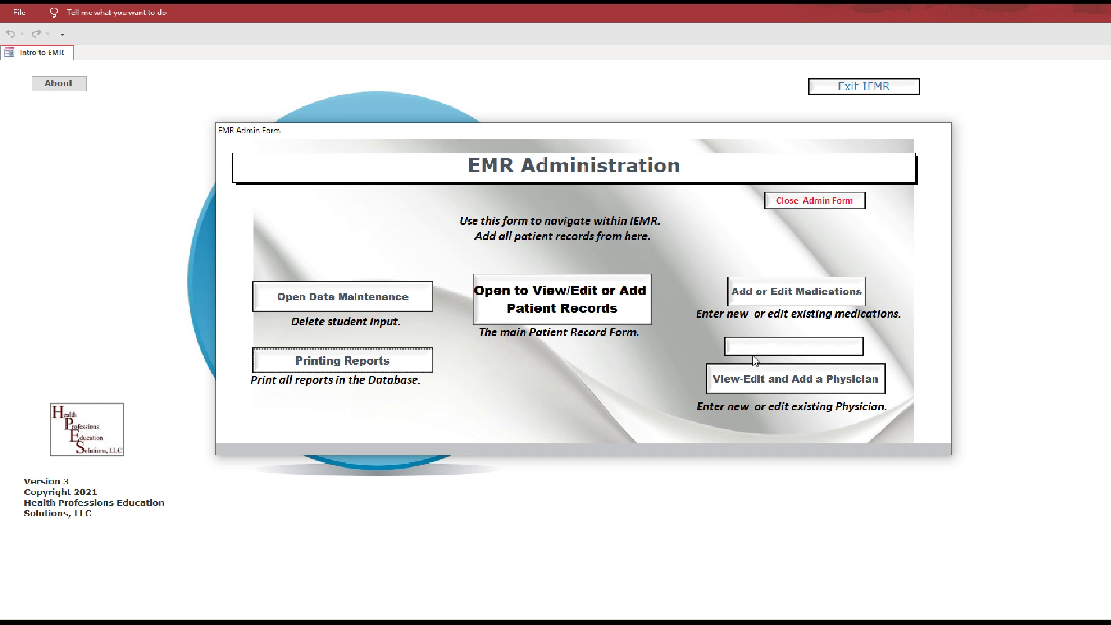
{"action": "left_click", "coordinate": [815, 381]}
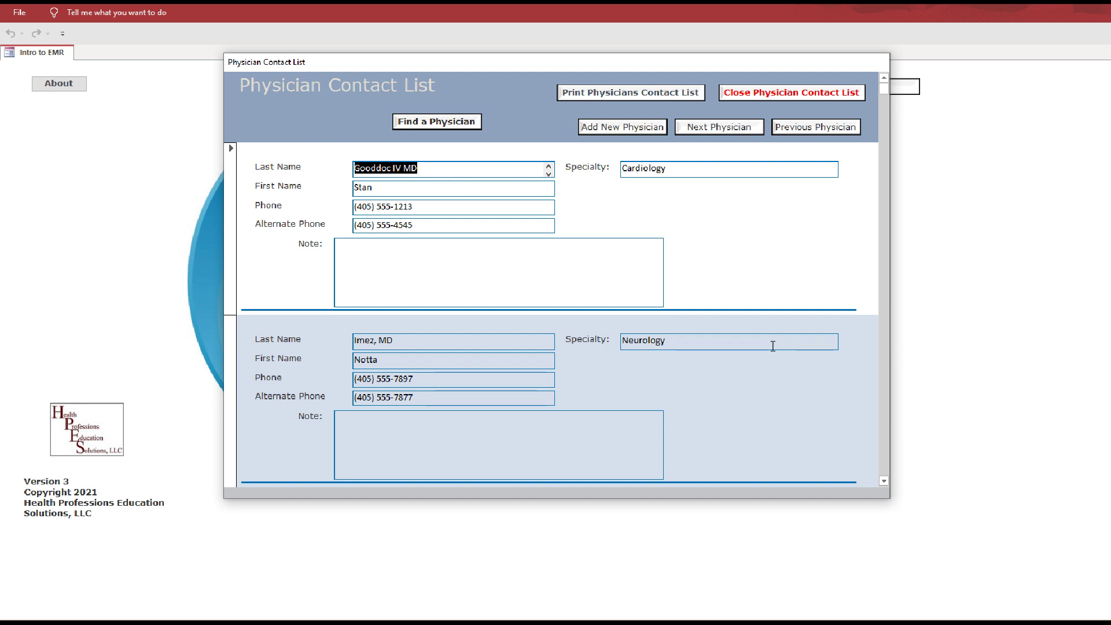
{"action": "left_click", "coordinate": [752, 93]}
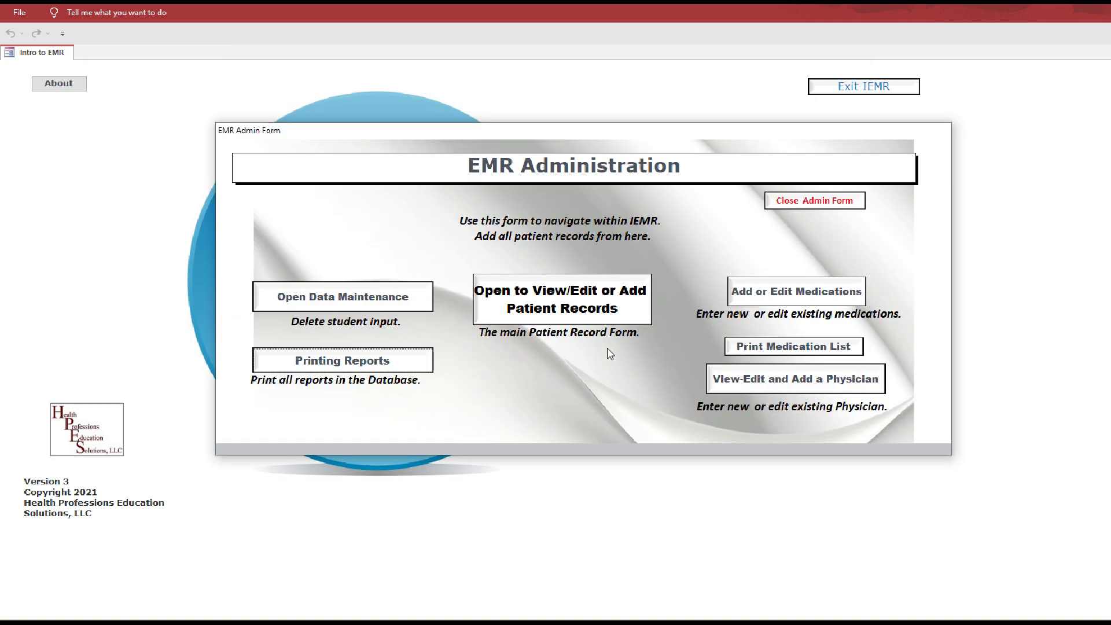
{"action": "left_click", "coordinate": [392, 303]}
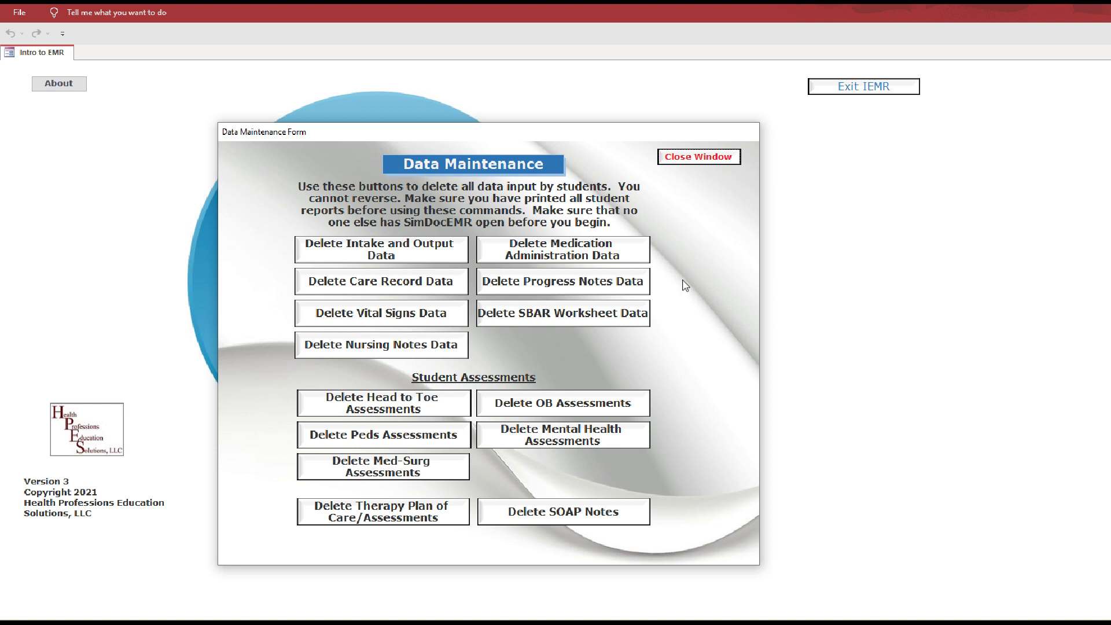
{"action": "left_click", "coordinate": [696, 162]}
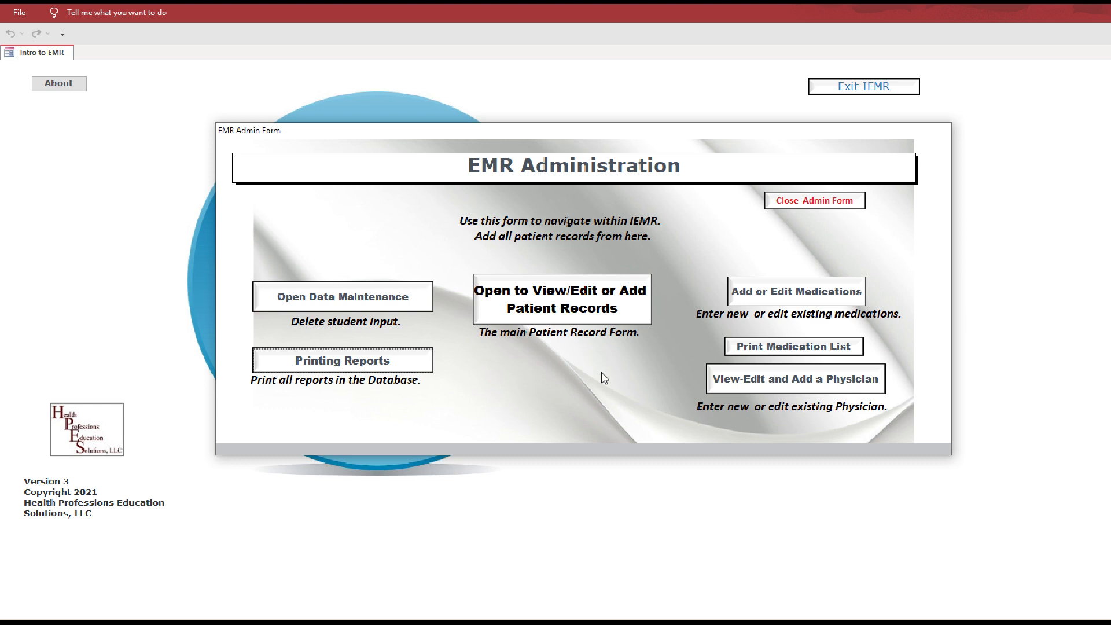
Step: Close the administration form to return to the IEMR start screen with Find a Patient
{"action": "left_click", "coordinate": [841, 203]}
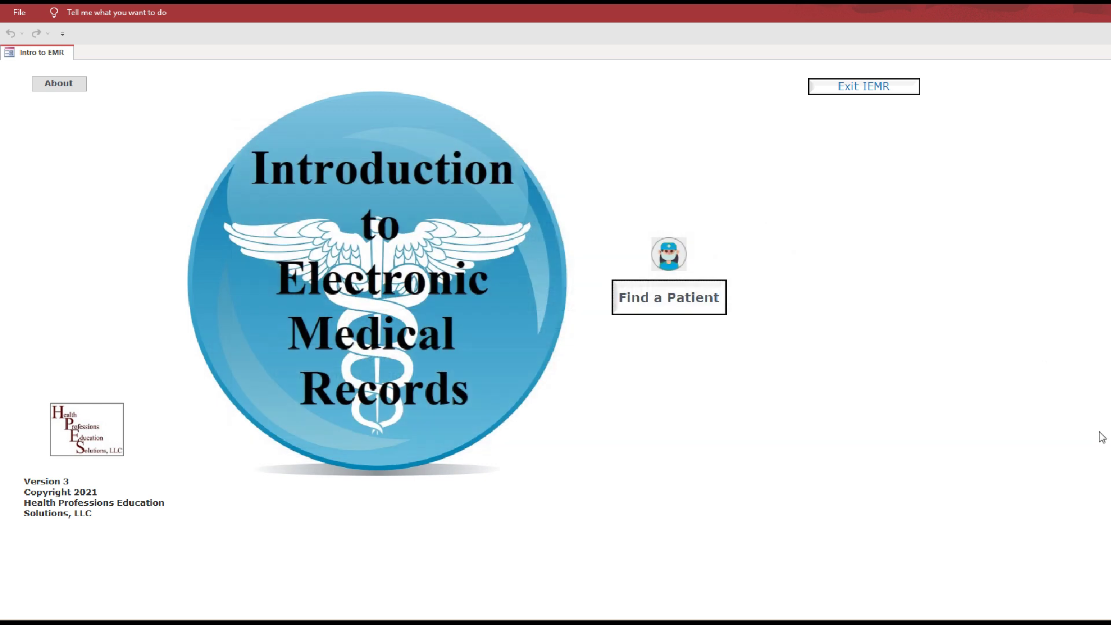